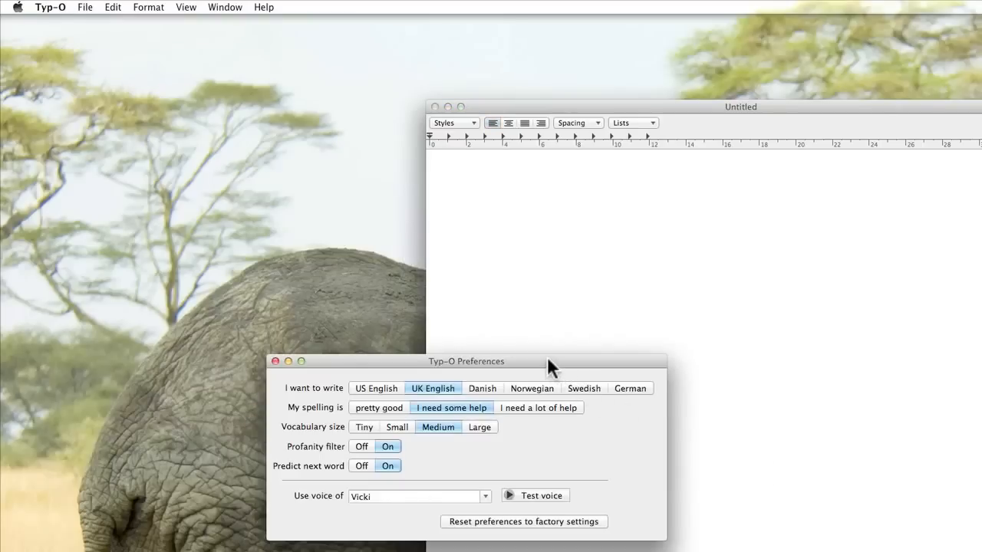
# Move the Typ-O Preferences window over the blank document and close it.
pyautogui.moveTo(547, 358); pyautogui.dragTo(752, 221)
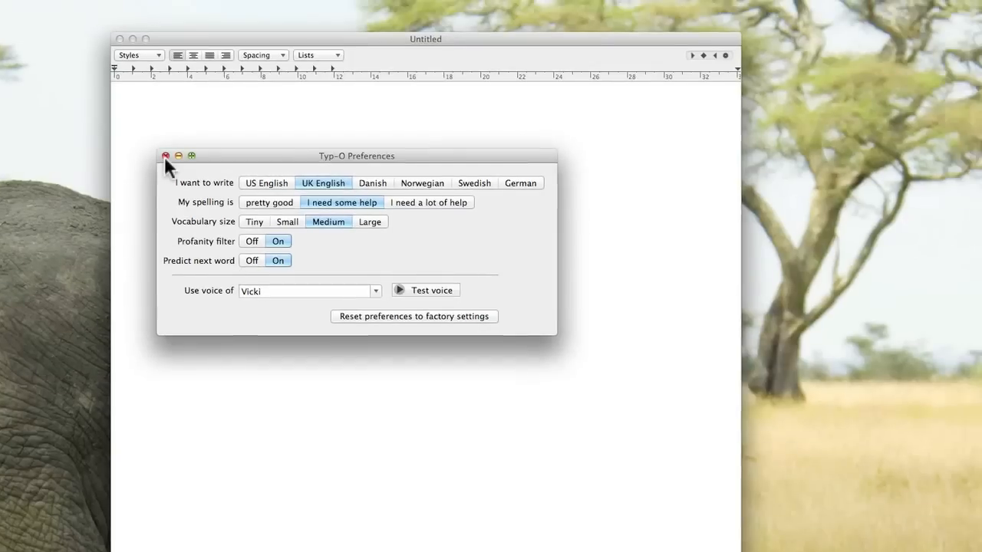
pyautogui.click(203, 142)
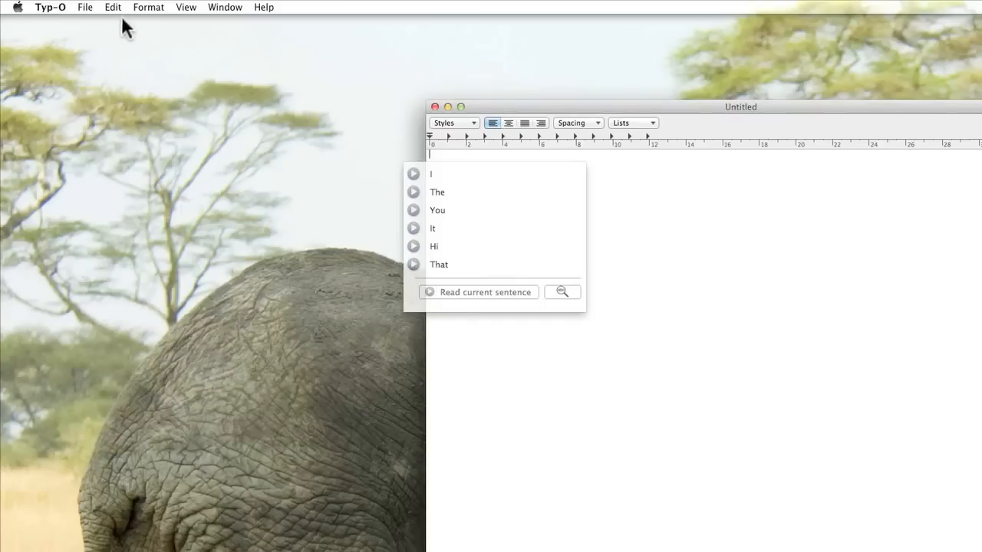
# Review the available file, editing, formatting, view and window commands, including recent files, speech and text alignment.
pyautogui.click(86, 8)
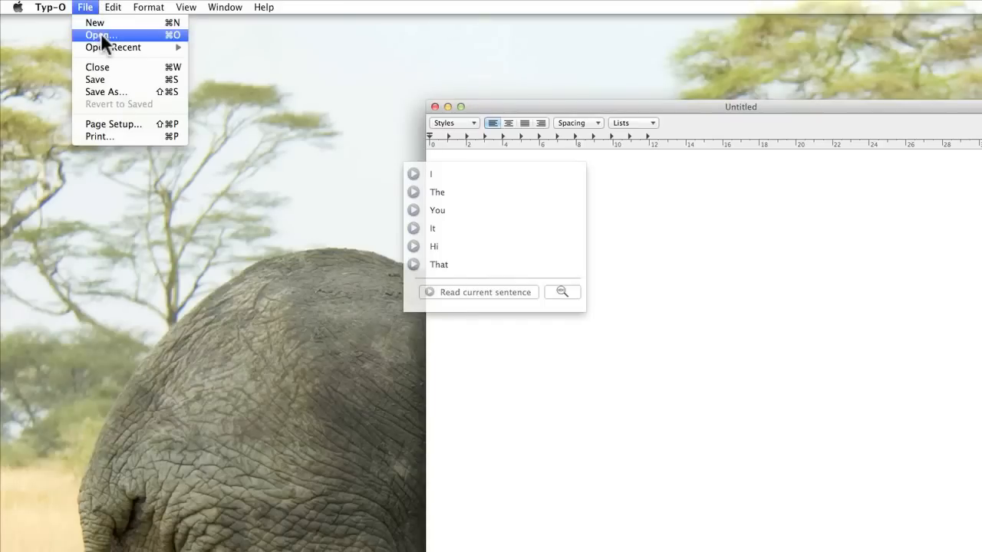
pyautogui.moveTo(108, 50)
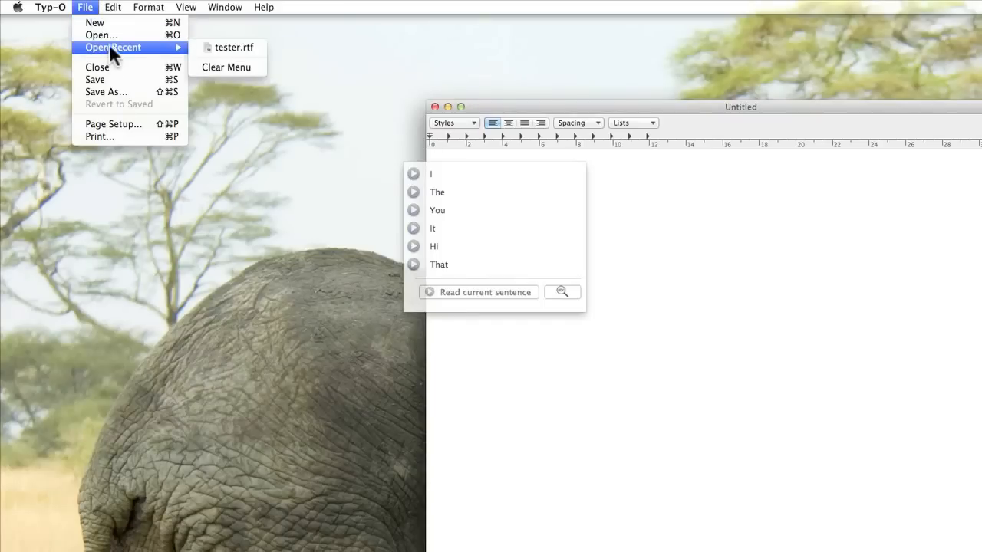
pyautogui.moveTo(114, 10)
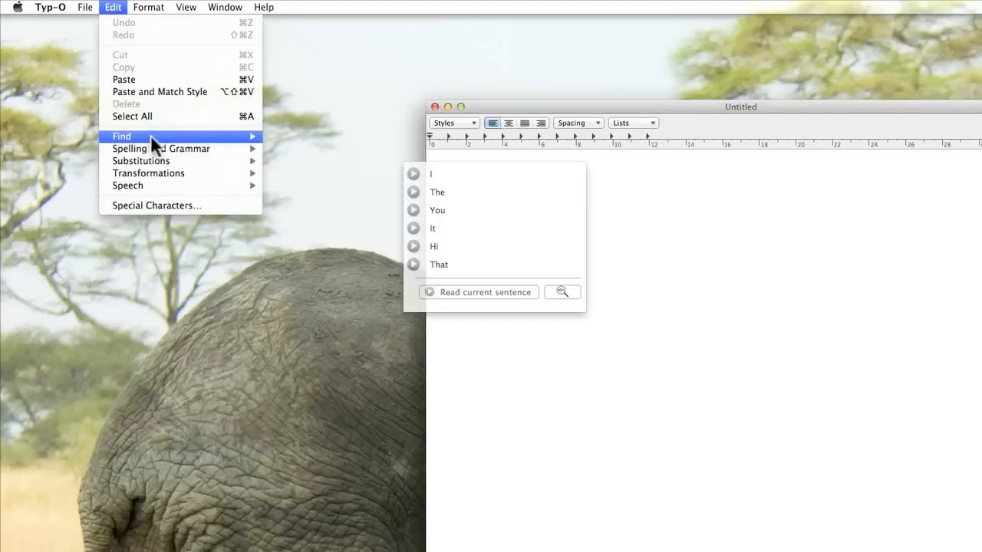
pyautogui.moveTo(156, 149)
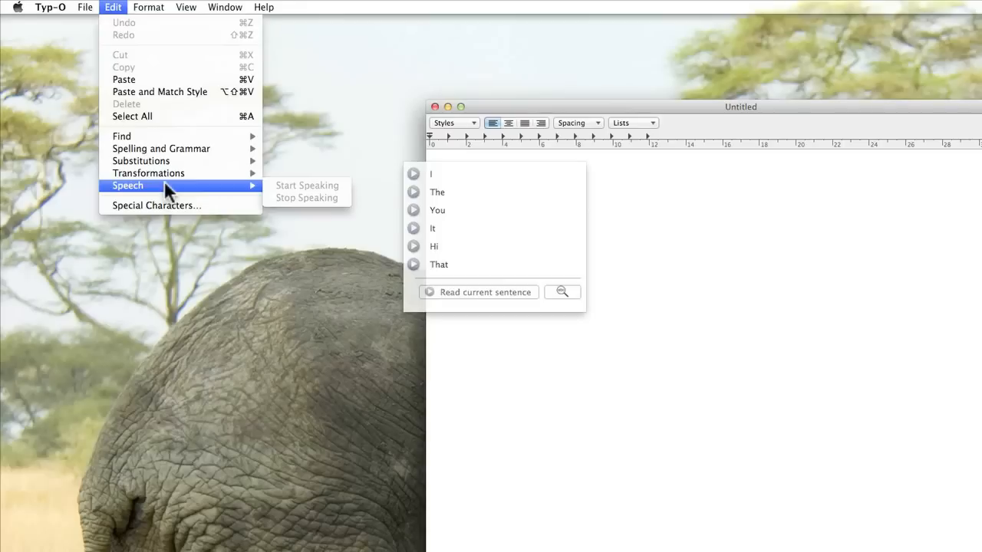
pyautogui.moveTo(158, 9)
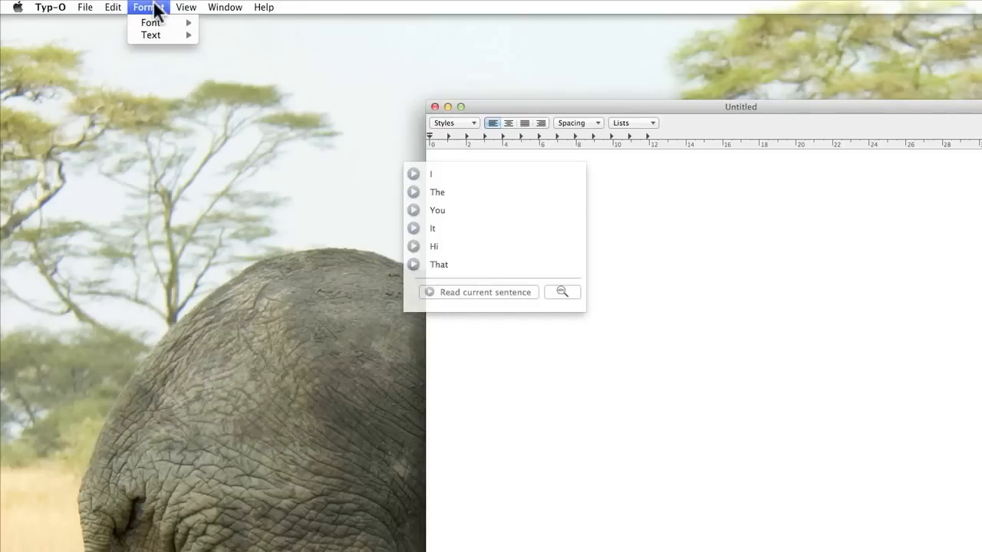
pyautogui.moveTo(156, 26)
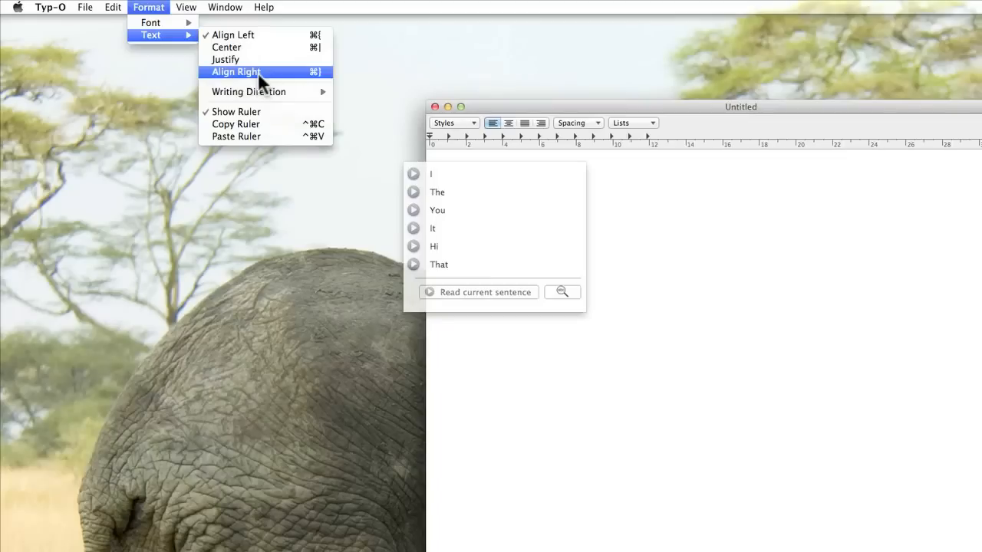
pyautogui.moveTo(258, 89)
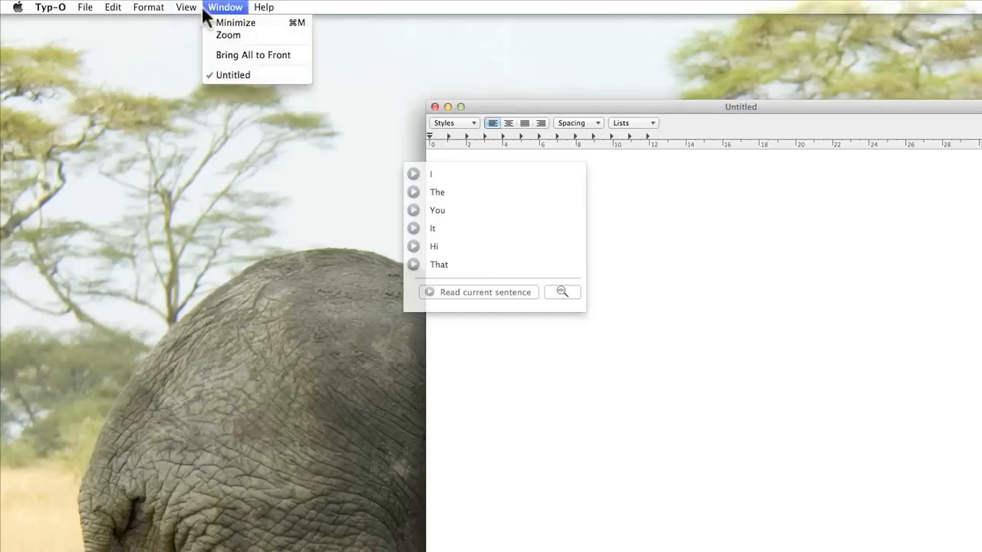
pyautogui.moveTo(189, 10)
pyautogui.moveTo(230, 11)
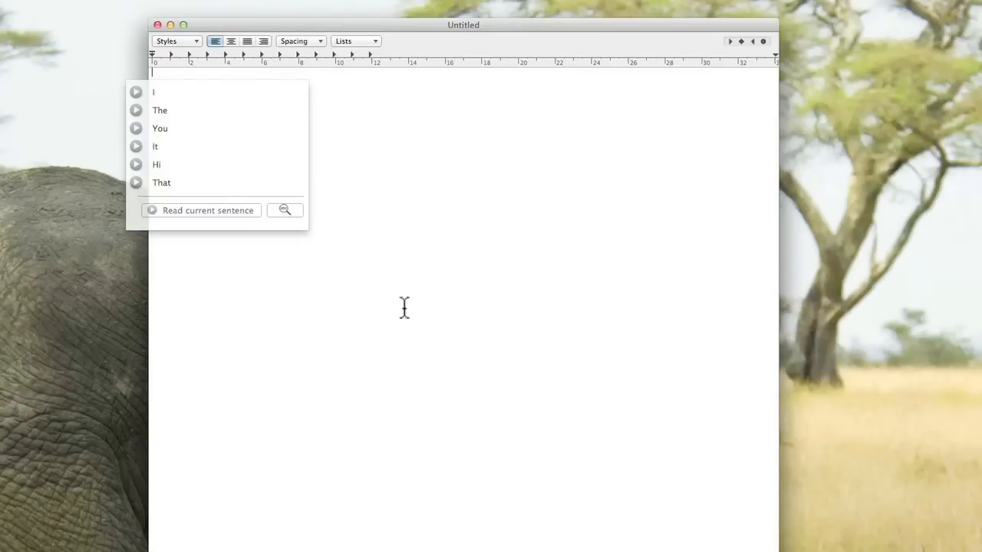
# Insert a blank line at the start of the document and apply the Default text style.
pyautogui.press('Return')
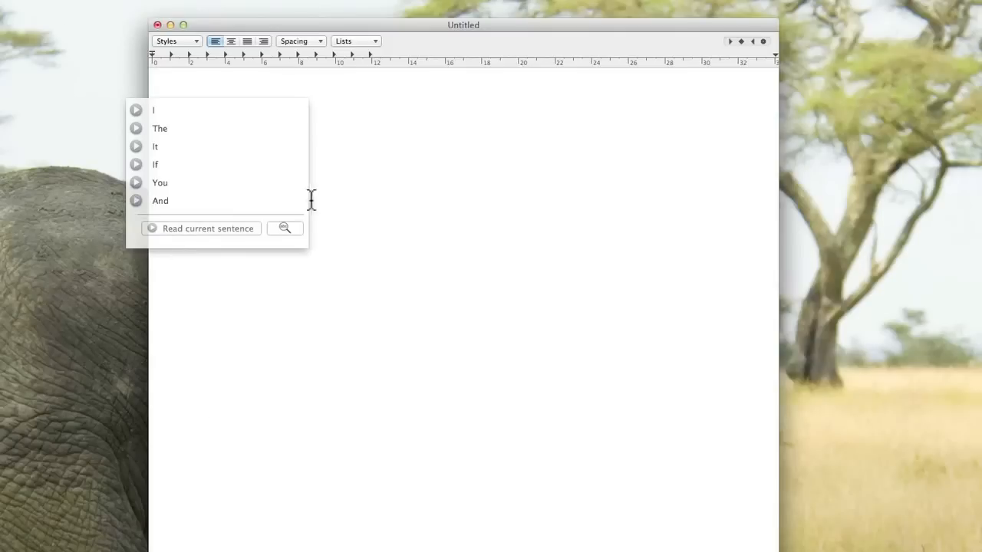
pyautogui.click(195, 41)
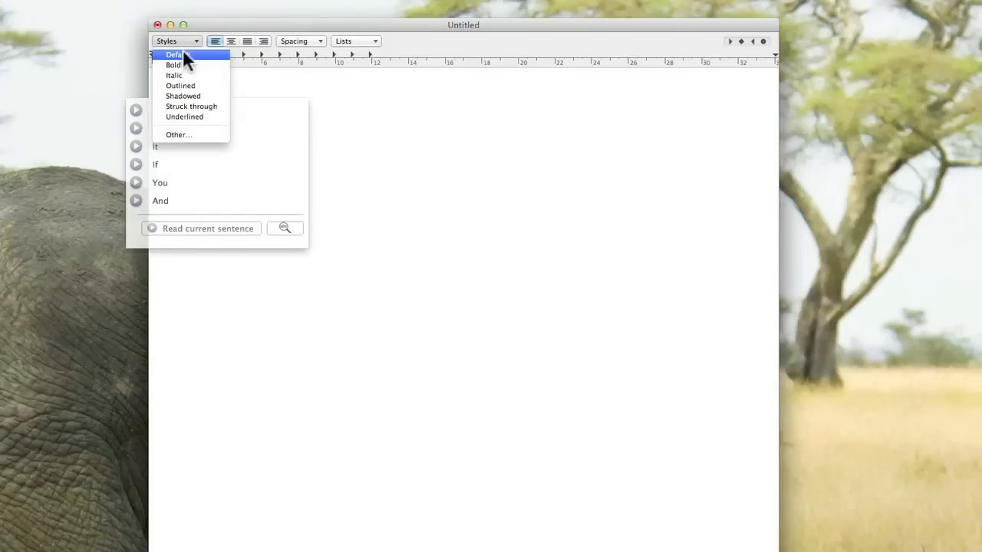
pyautogui.click(183, 55)
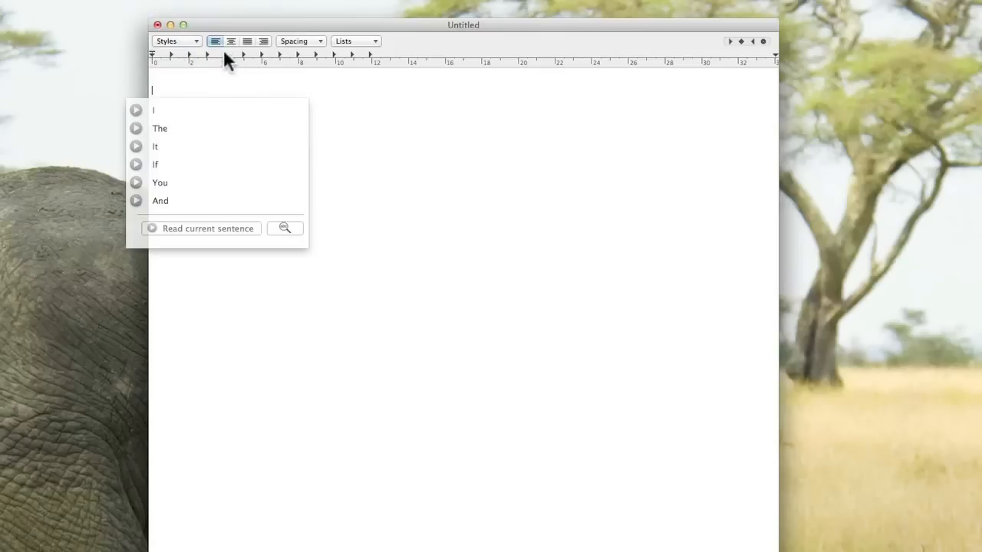
# Set the line spacing to Single and look through the list formats without choosing one.
pyautogui.click(317, 42)
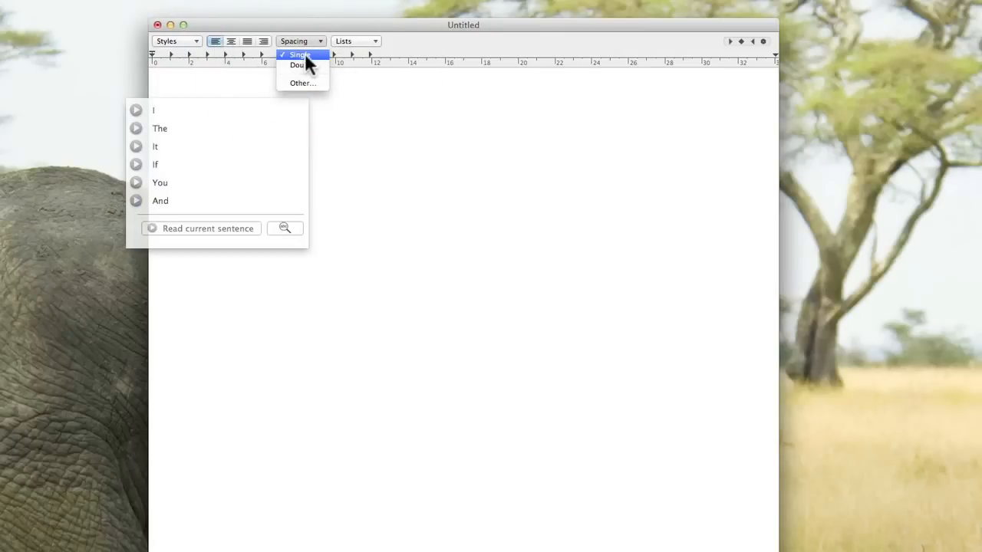
pyautogui.click(305, 55)
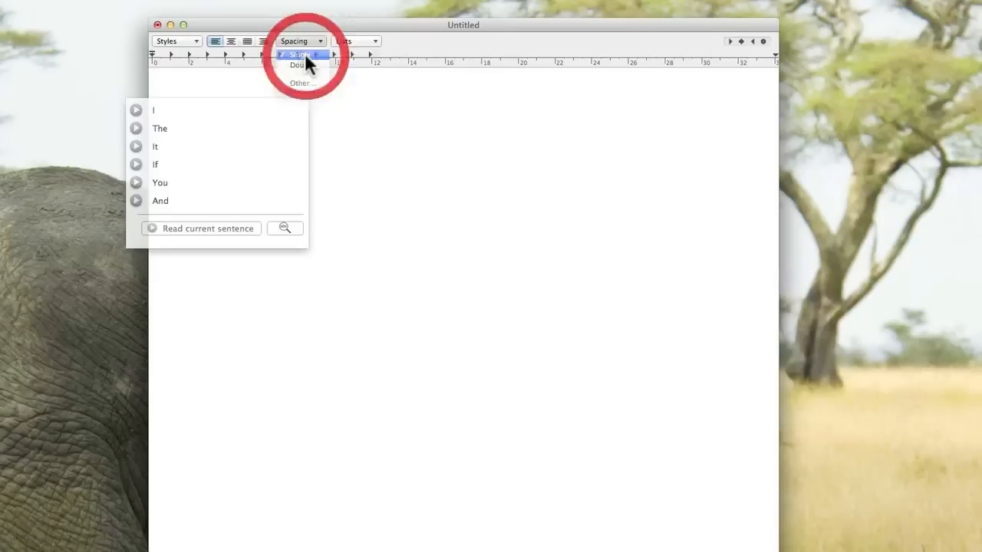
pyautogui.click(375, 42)
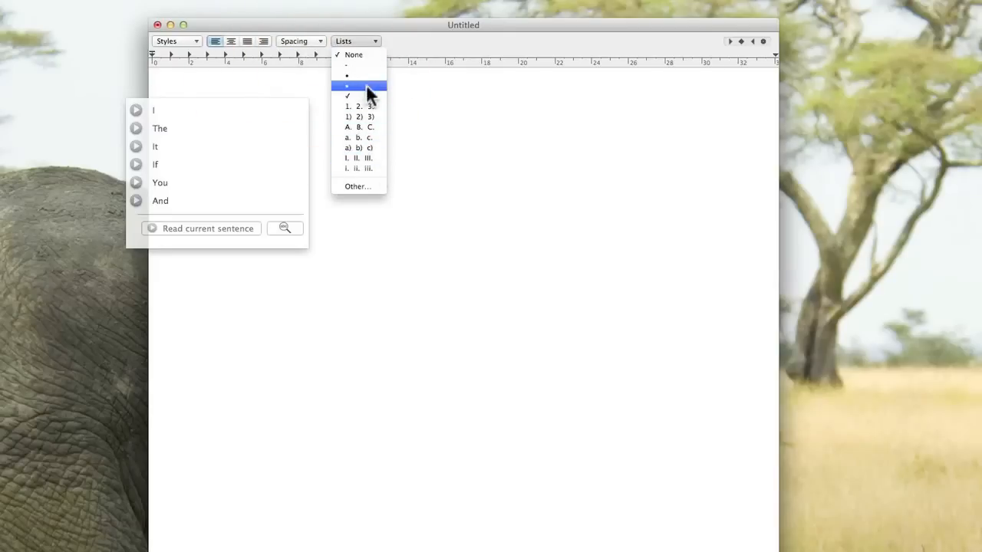
pyautogui.click(517, 130)
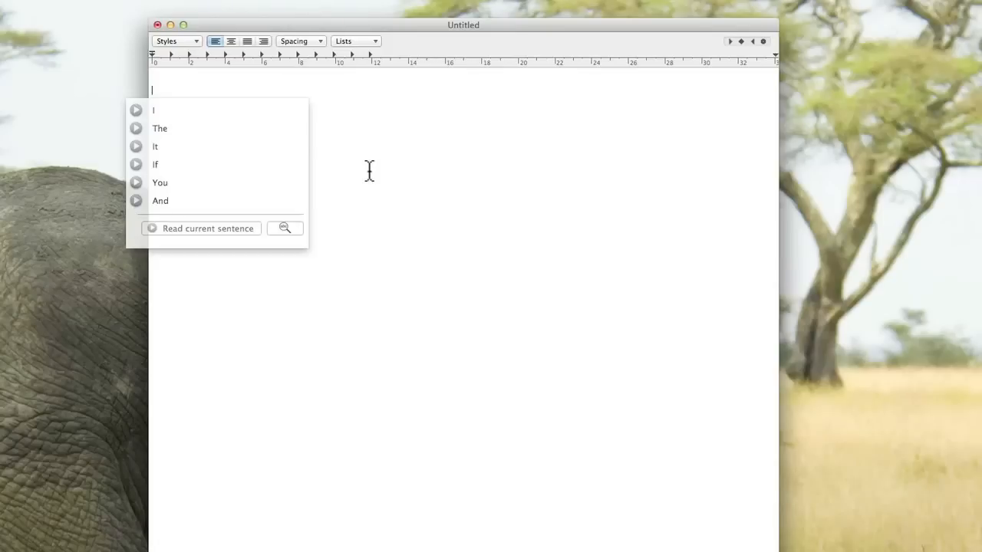
# Write "Once upon a time" and continue it with the suggested words "when", "my", "son" and "was".
pyautogui.write('Once upon a ti')
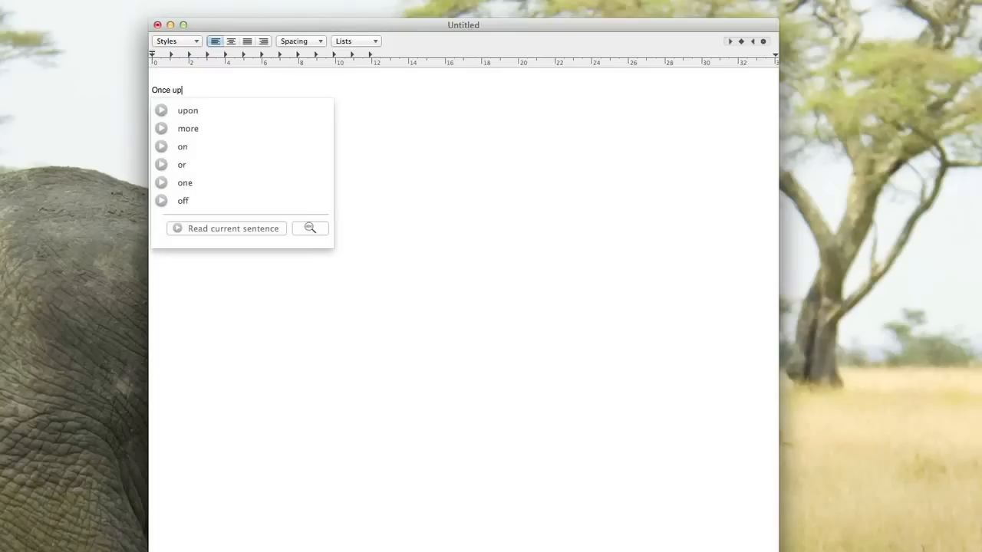
pyautogui.write('me')
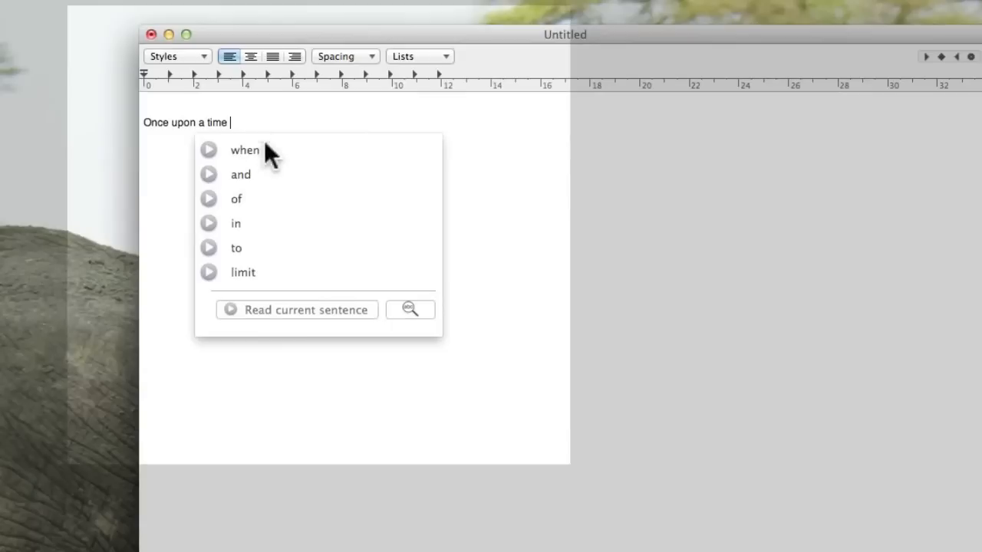
pyautogui.click(253, 148)
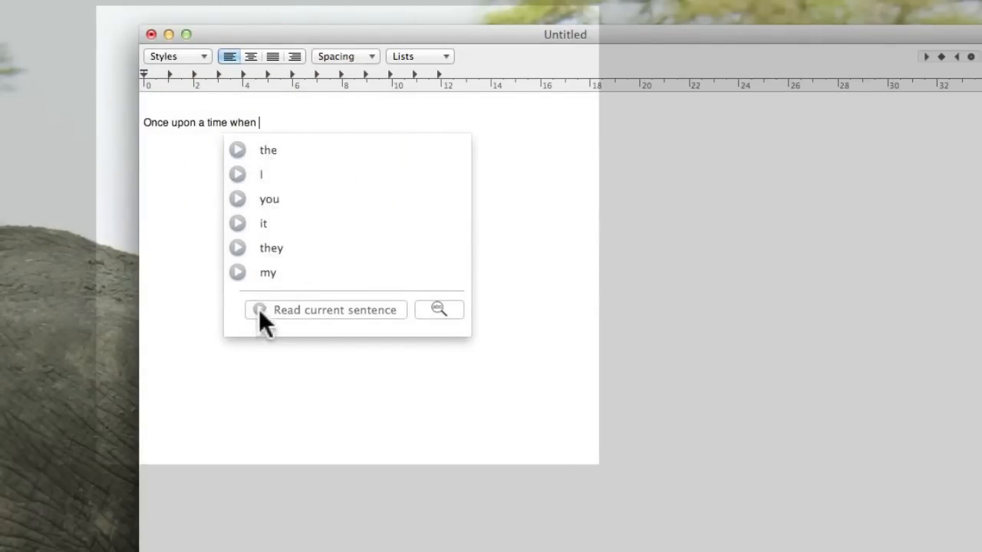
pyautogui.click(268, 272)
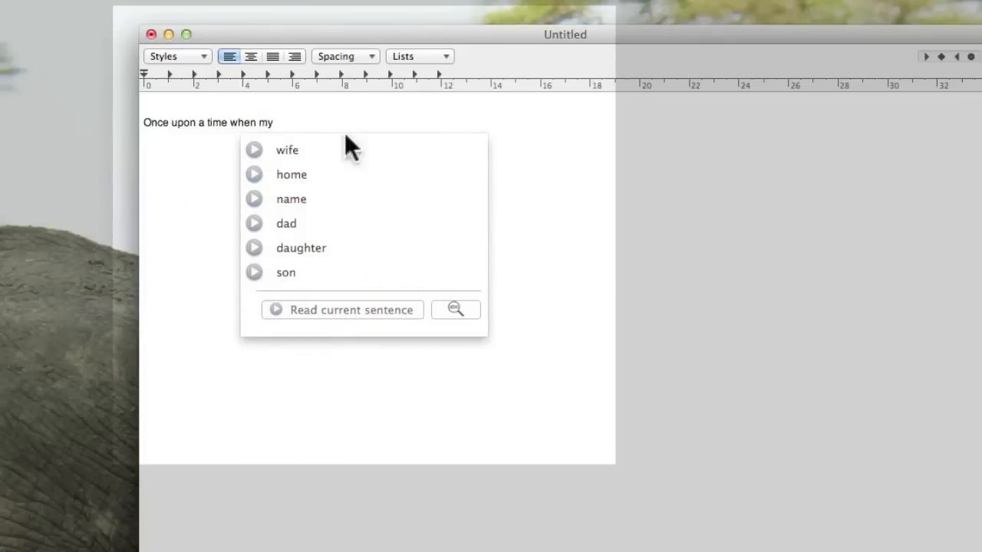
pyautogui.click(285, 274)
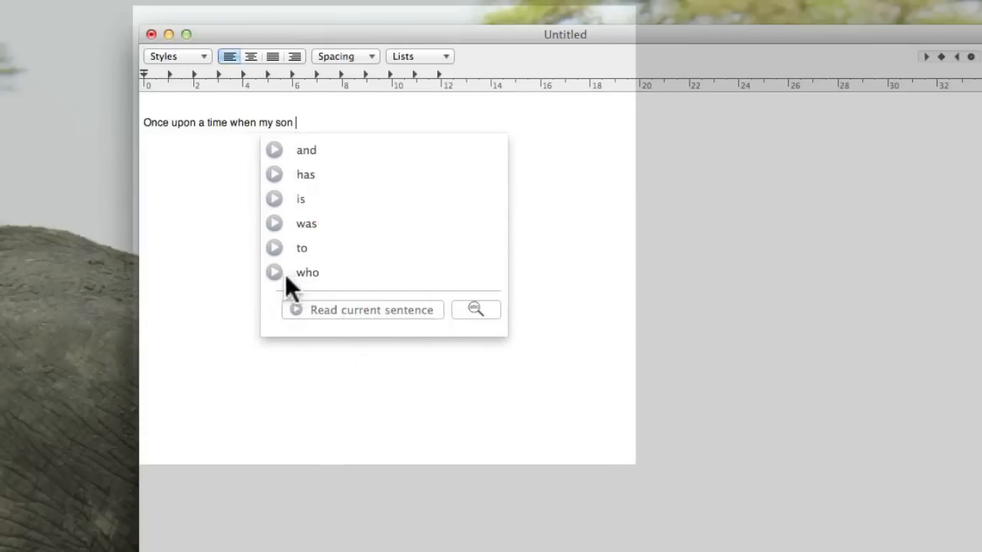
pyautogui.click(309, 221)
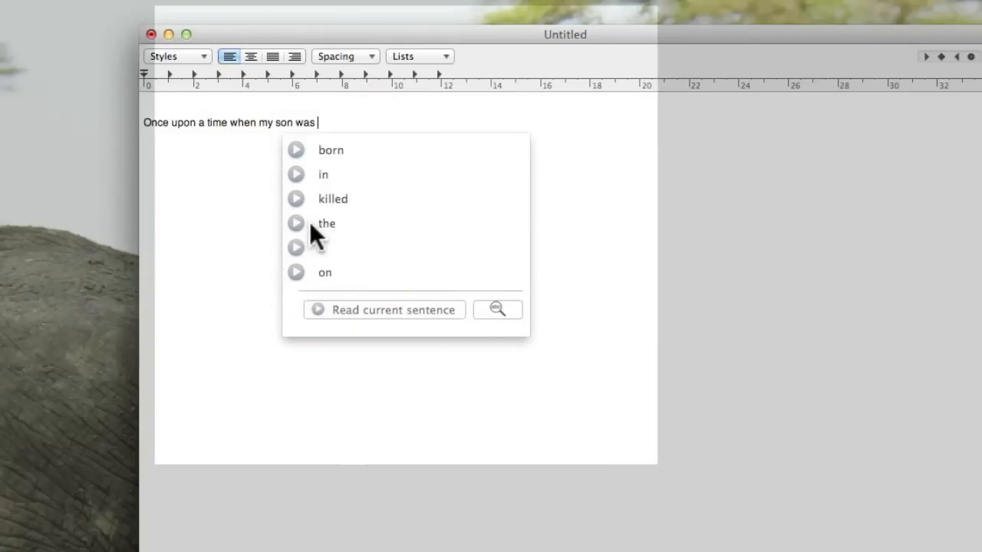
# Continue the sentence with "18 years of age," and add the suggested word "I".
pyautogui.write('18')
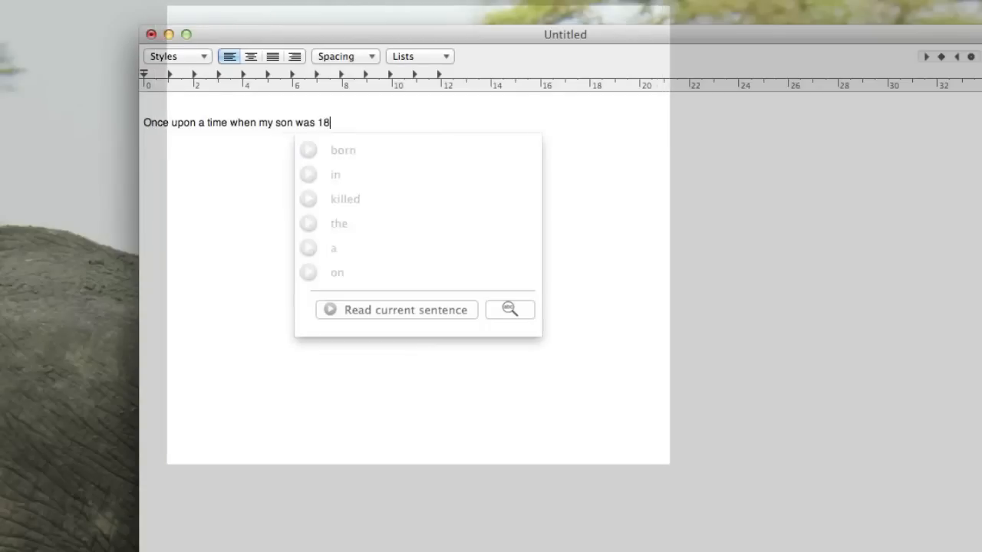
pyautogui.write(' years ')
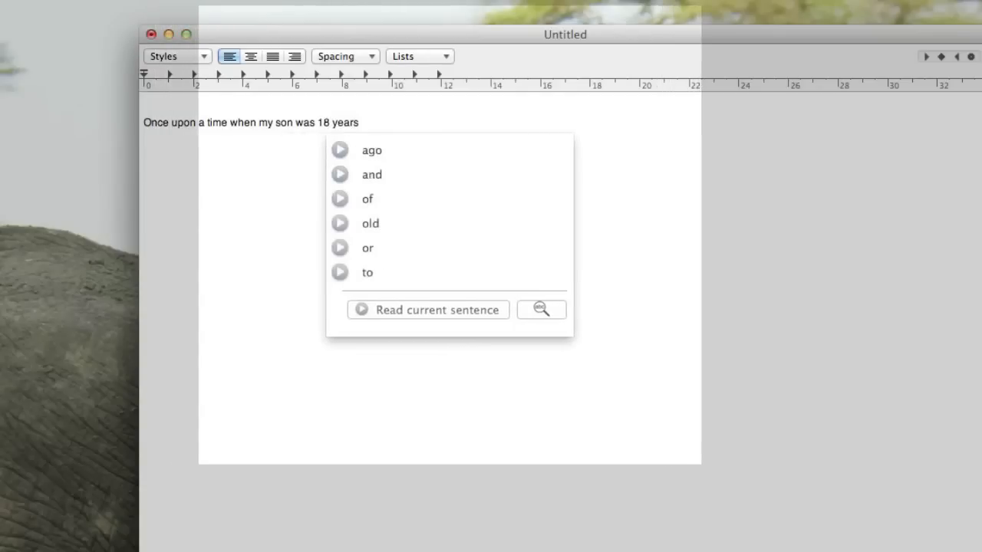
pyautogui.write('of age')
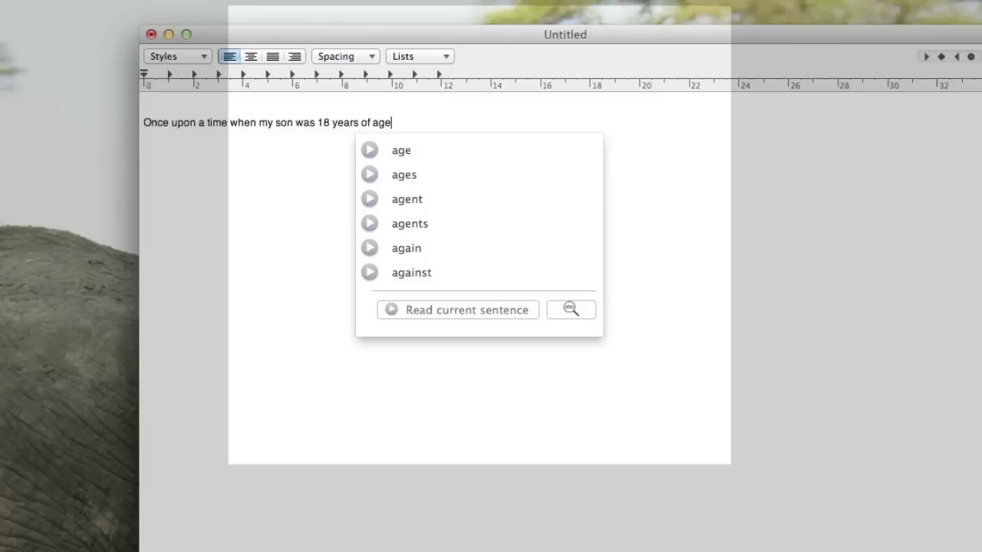
pyautogui.write(',')
pyautogui.click(312, 219)
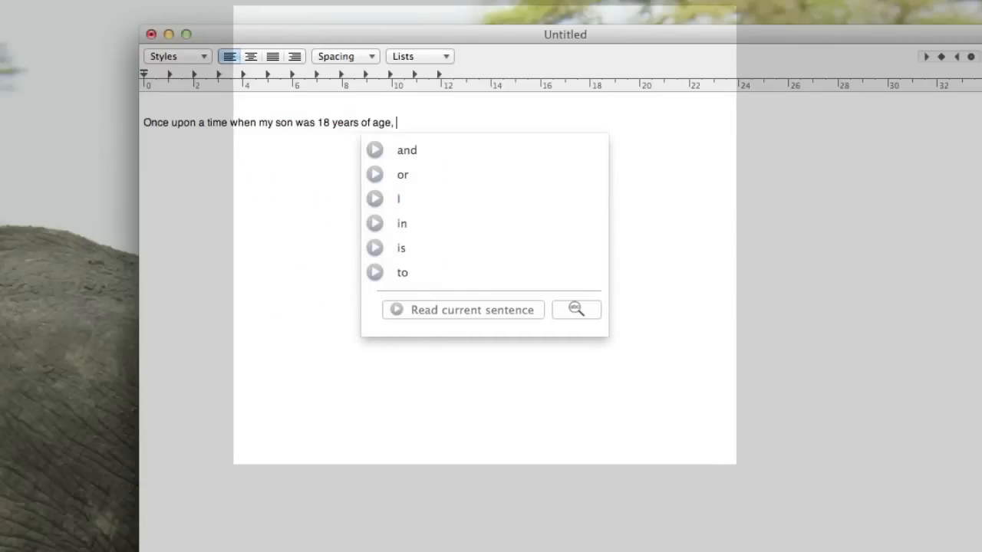
pyautogui.click(394, 197)
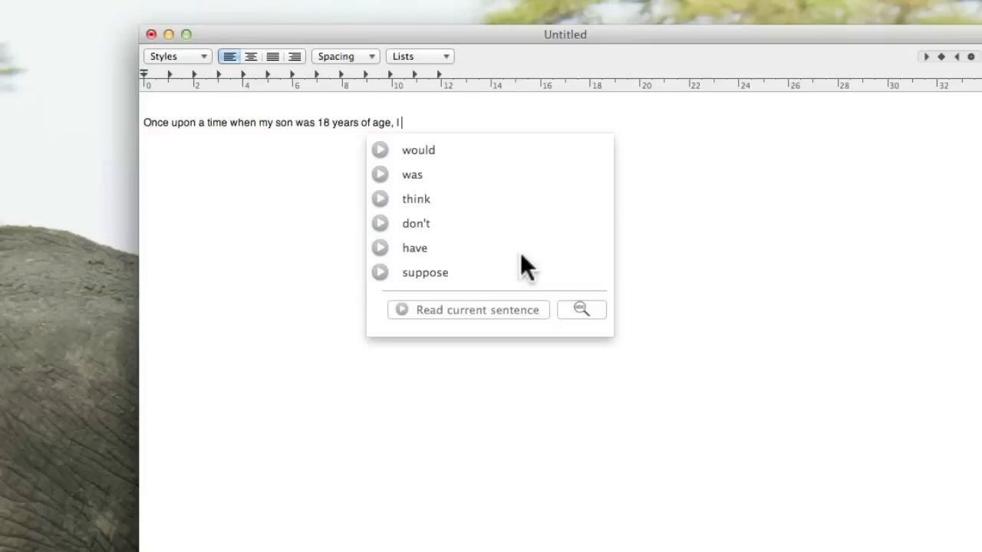
# Complete the sentence with "was thinking I would lend him my car.".
pyautogui.write('was thi')
pyautogui.write('nk')
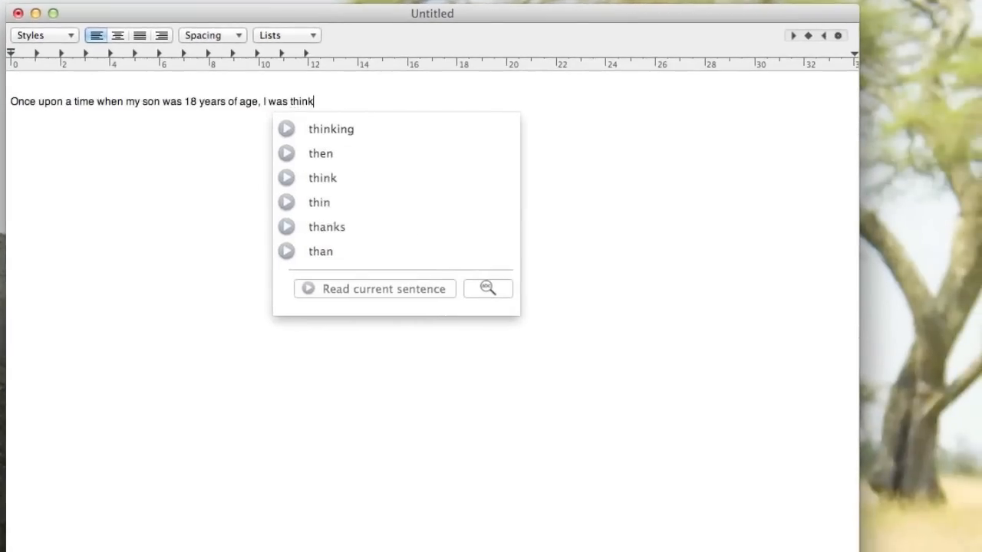
pyautogui.write('ing I')
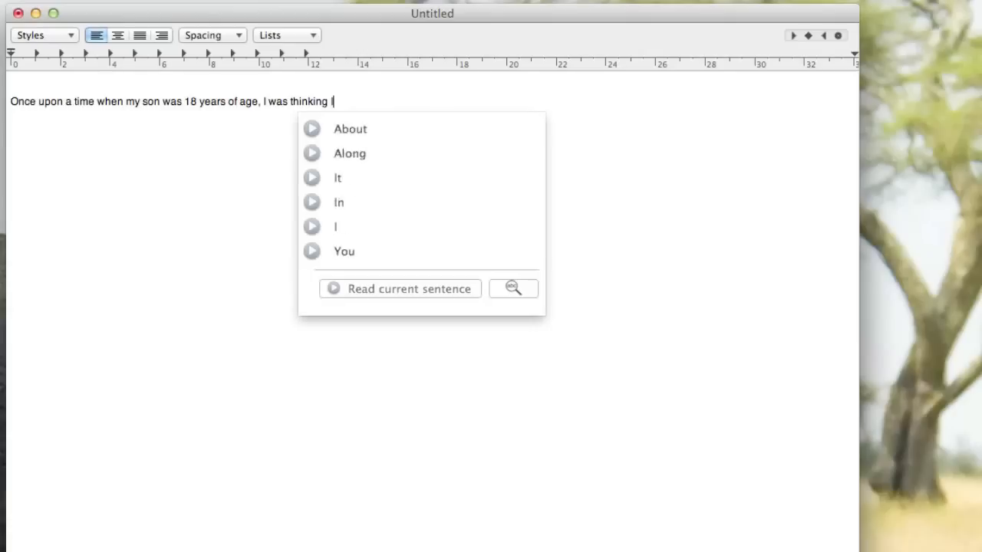
pyautogui.write(' would le')
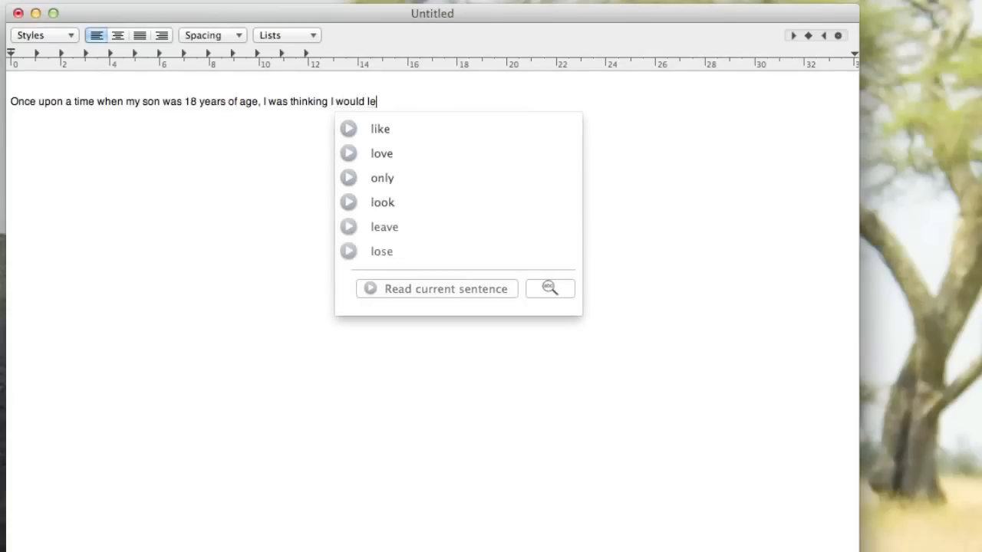
pyautogui.write('nd him my car')
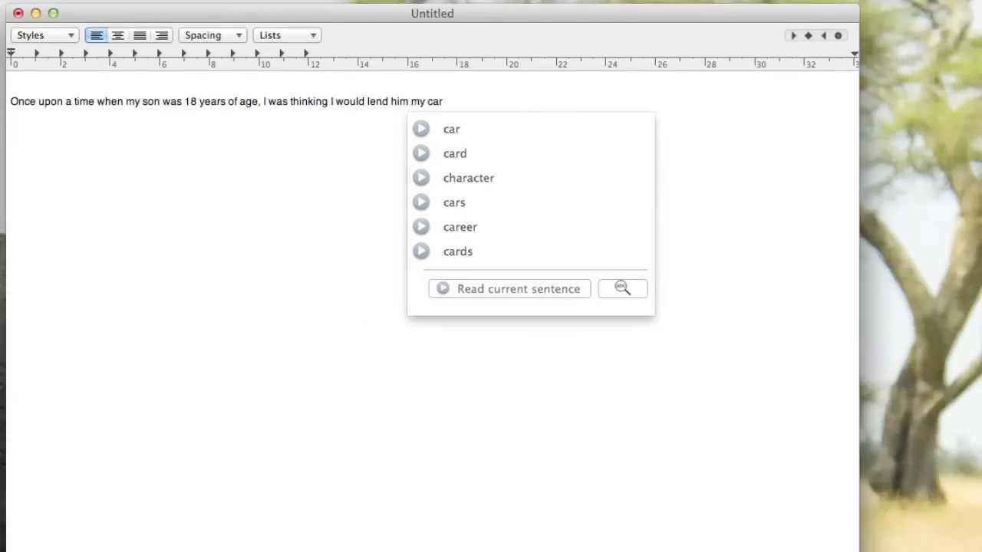
pyautogui.write('.')
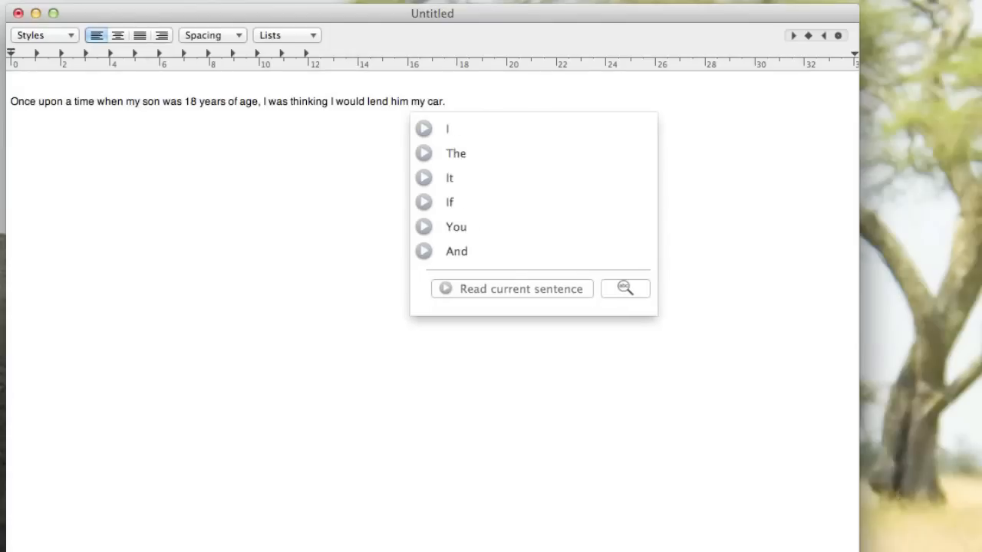
# Start a new line with "This was not a good" and add the suggested word "idea".
pyautogui.press('Return')
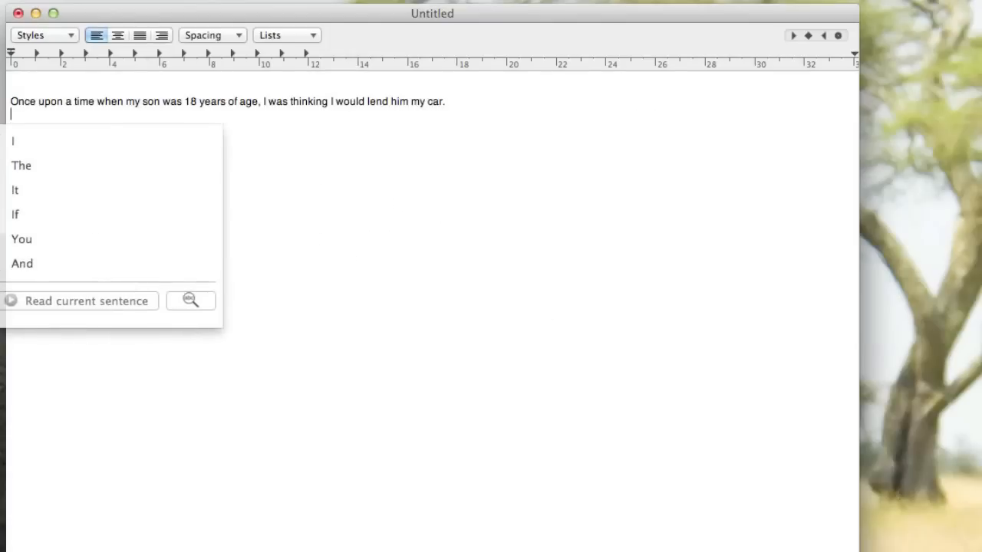
pyautogui.write('This wa')
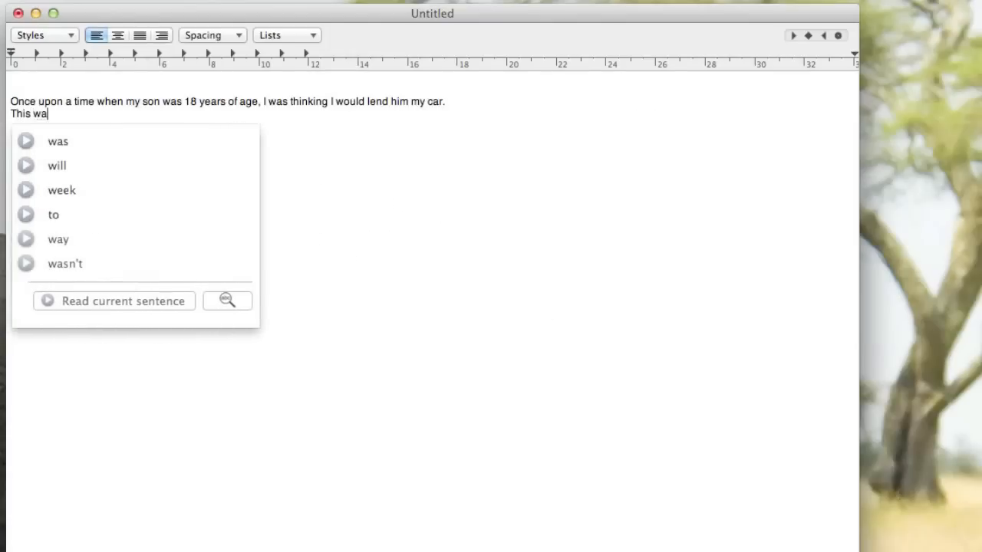
pyautogui.write('s not ')
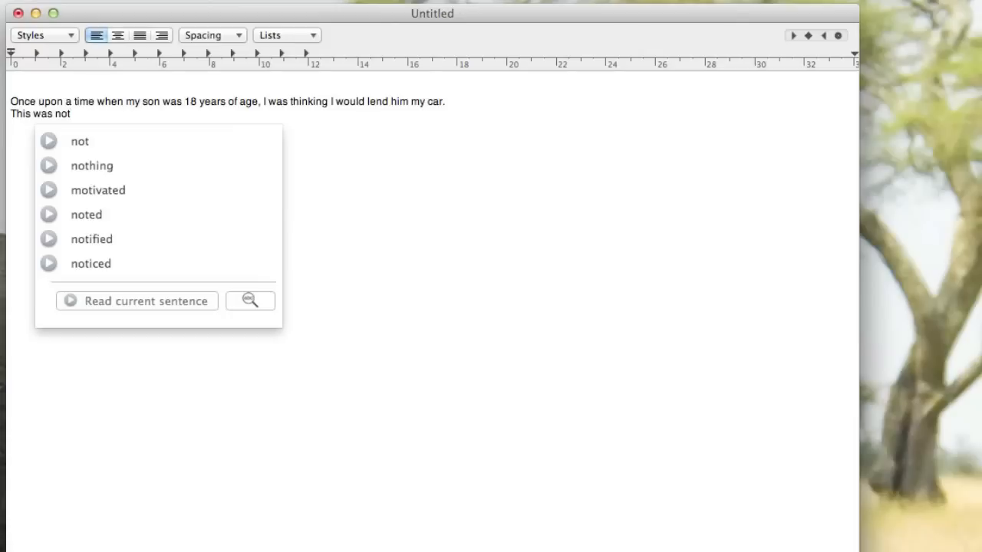
pyautogui.write('a good')
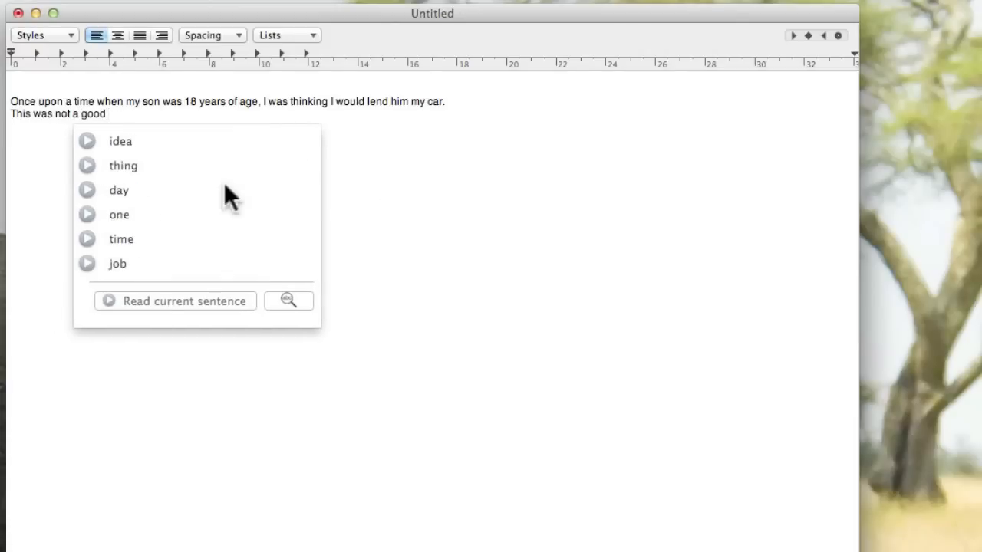
pyautogui.click(119, 141)
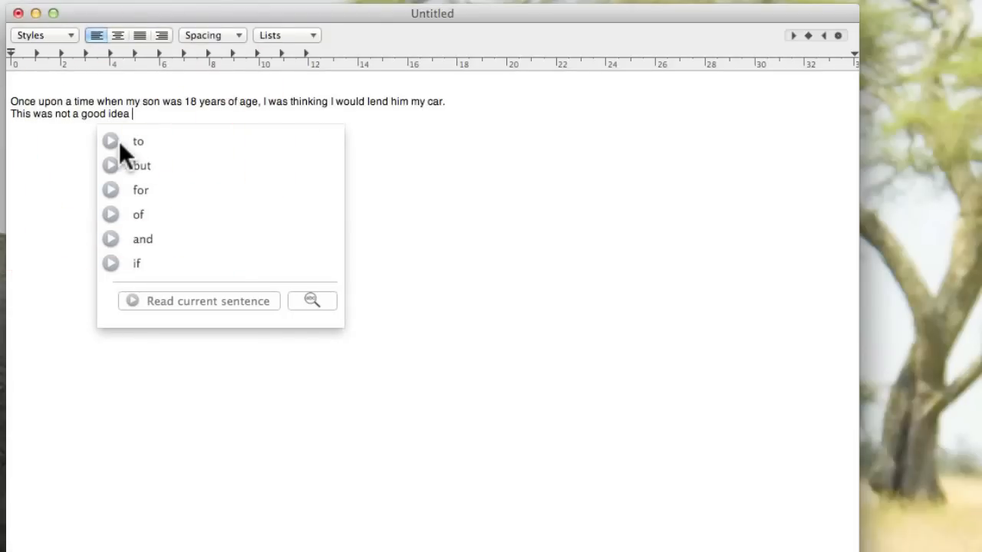
# Complete the second sentence with "as my son was a poor driver at the time.".
pyautogui.write('as my son ')
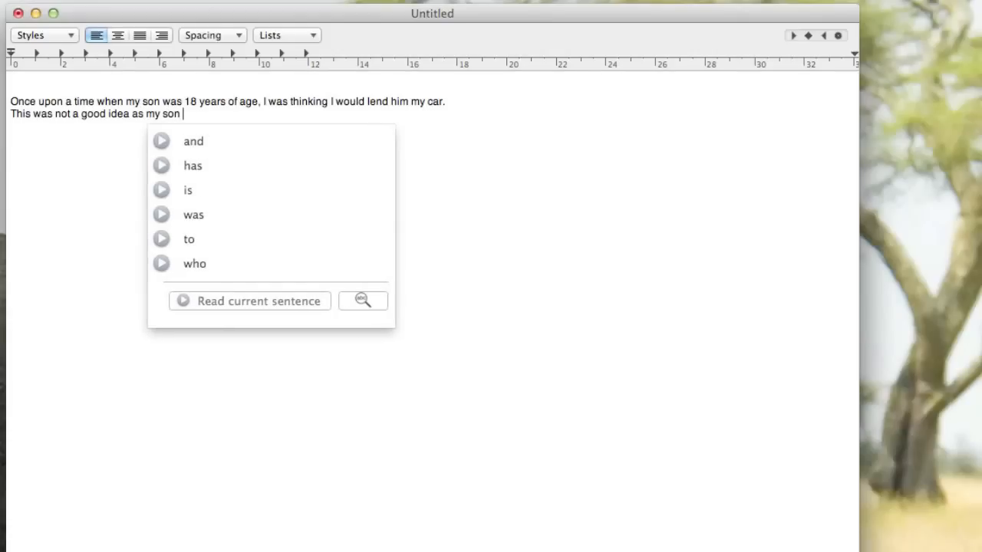
pyautogui.write('was a poor')
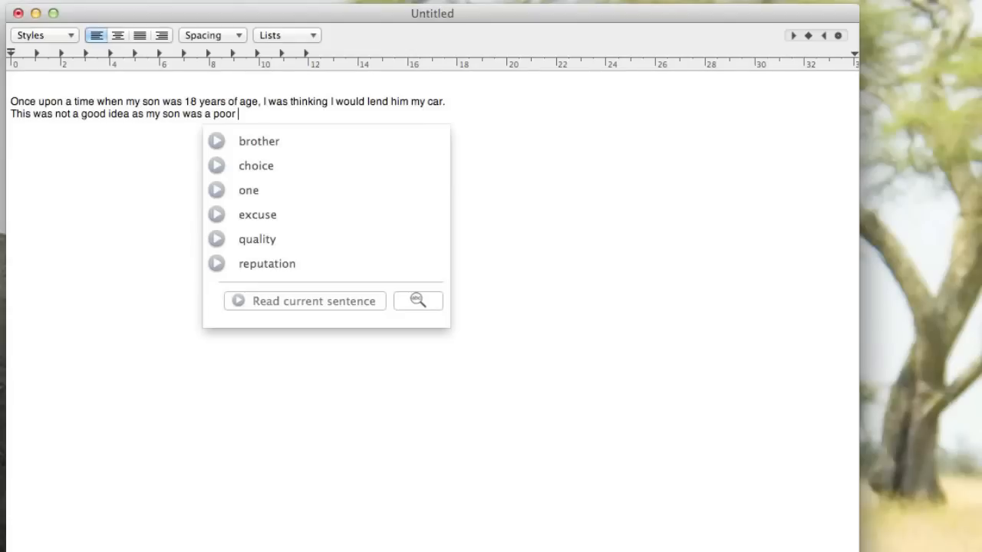
pyautogui.write(' drive')
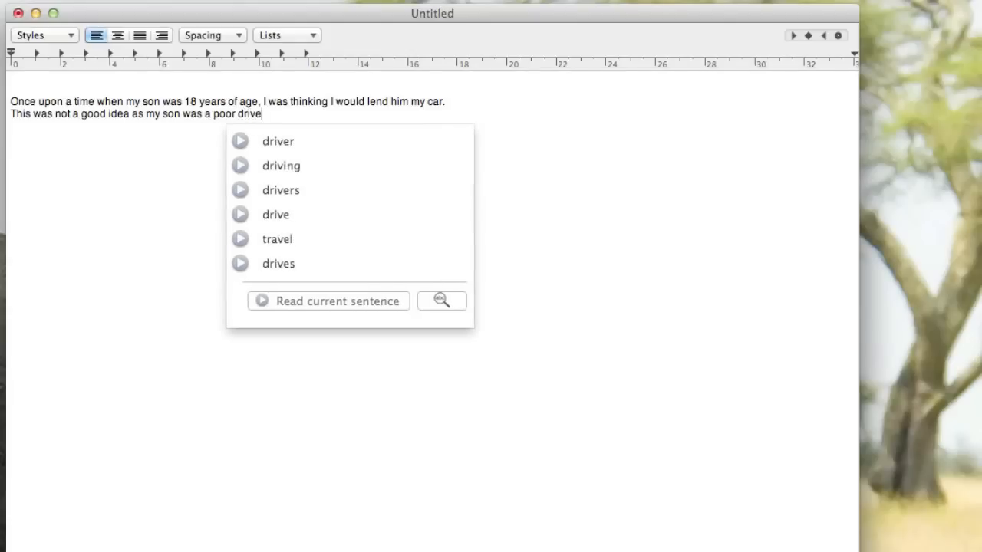
pyautogui.write('r ')
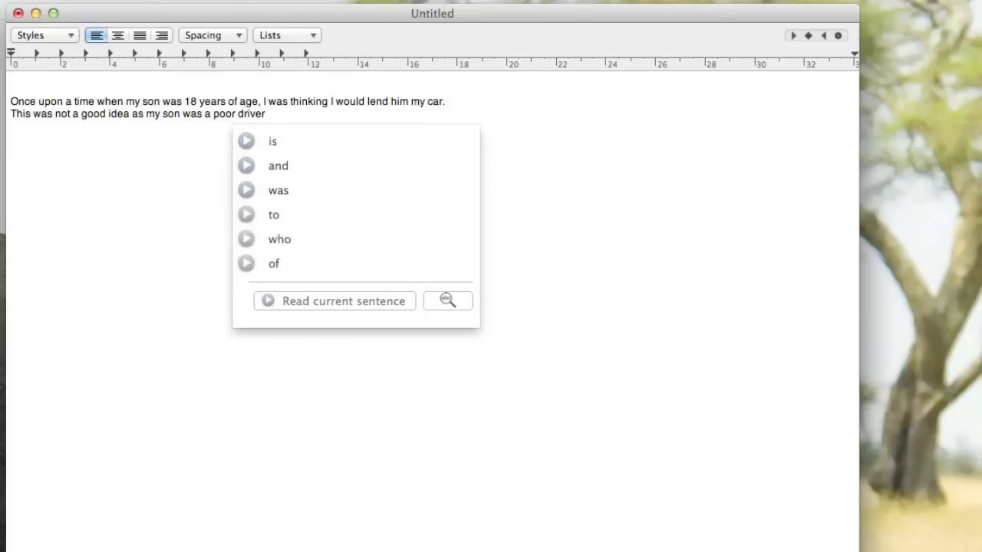
pyautogui.write('at the time')
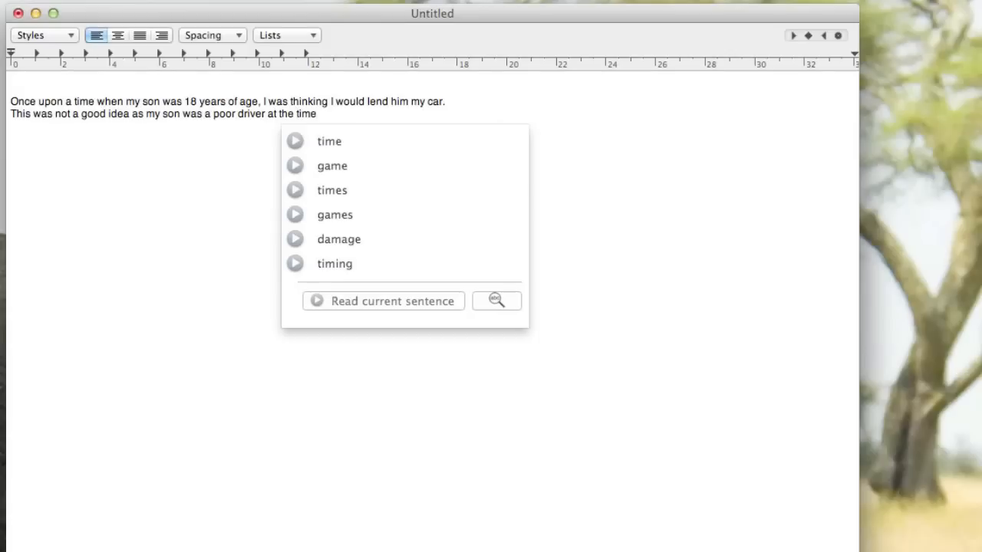
pyautogui.write('.')
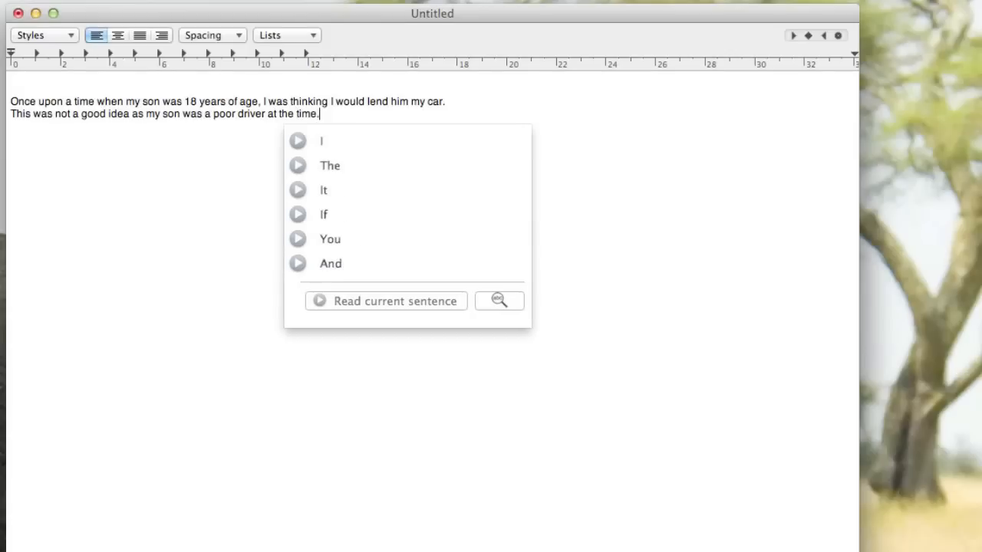
# Leave a blank line, write the misspelled word "Thiis" and replace it with the predicted word "These".
pyautogui.press('Return')
pyautogui.press('Return')
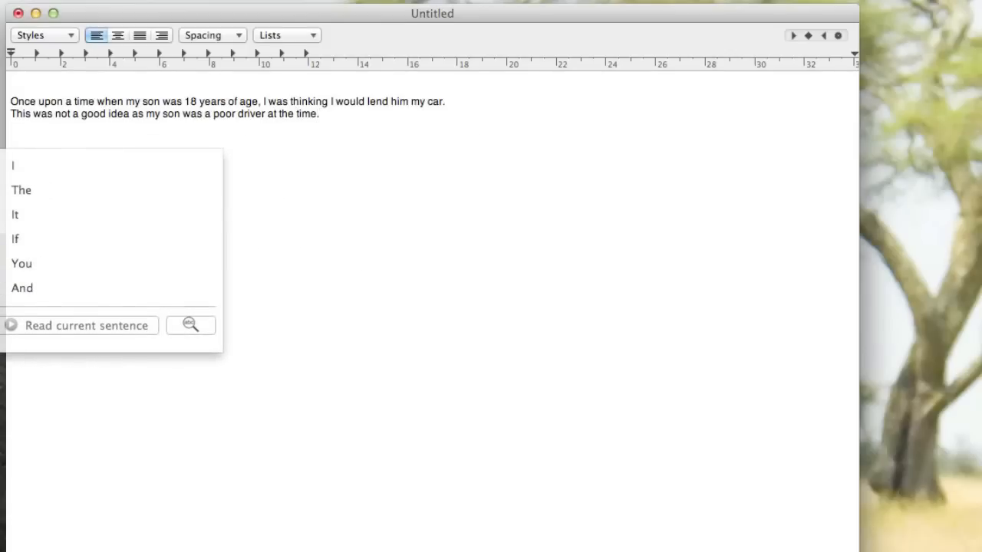
pyautogui.write('Thiis')
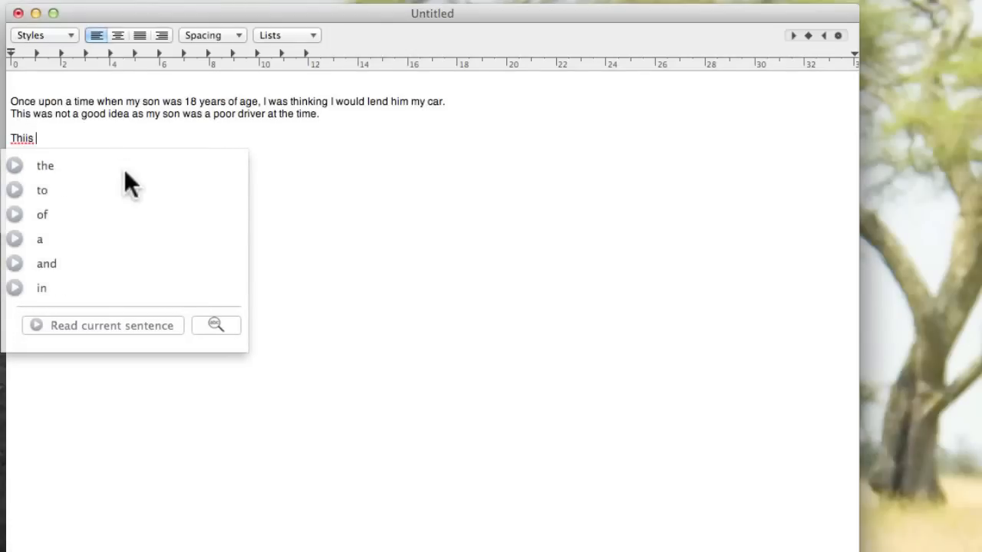
pyautogui.click(24, 139)
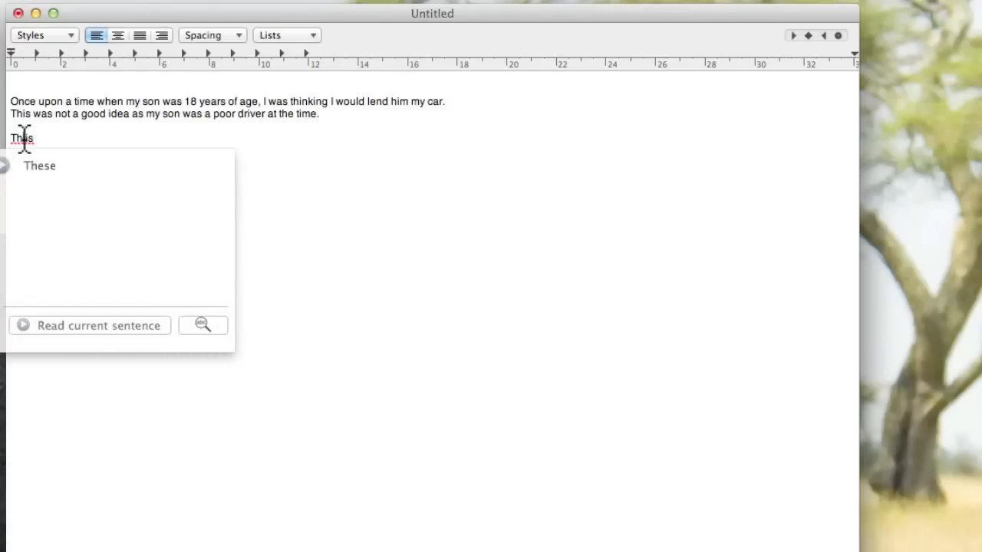
pyautogui.rightClick(24, 138)
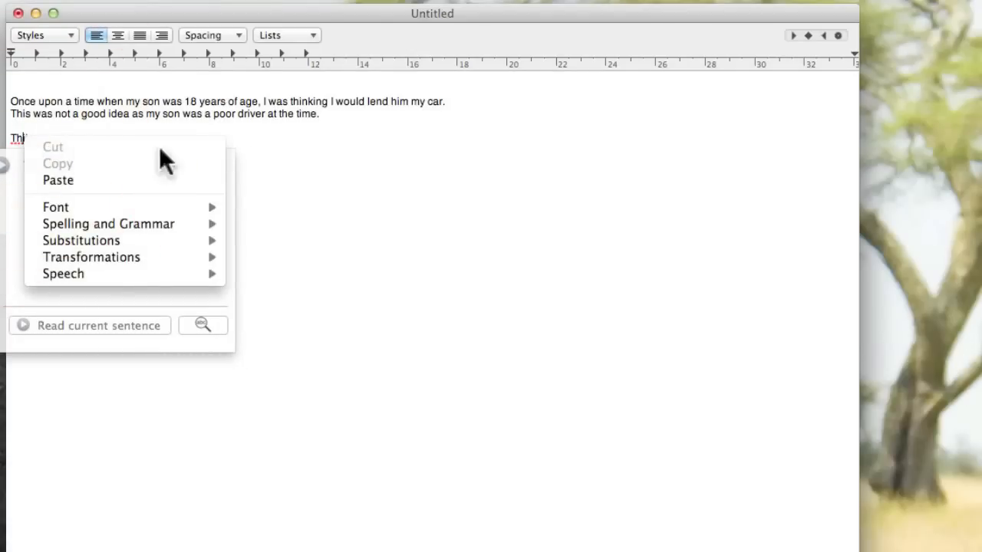
pyautogui.click(370, 236)
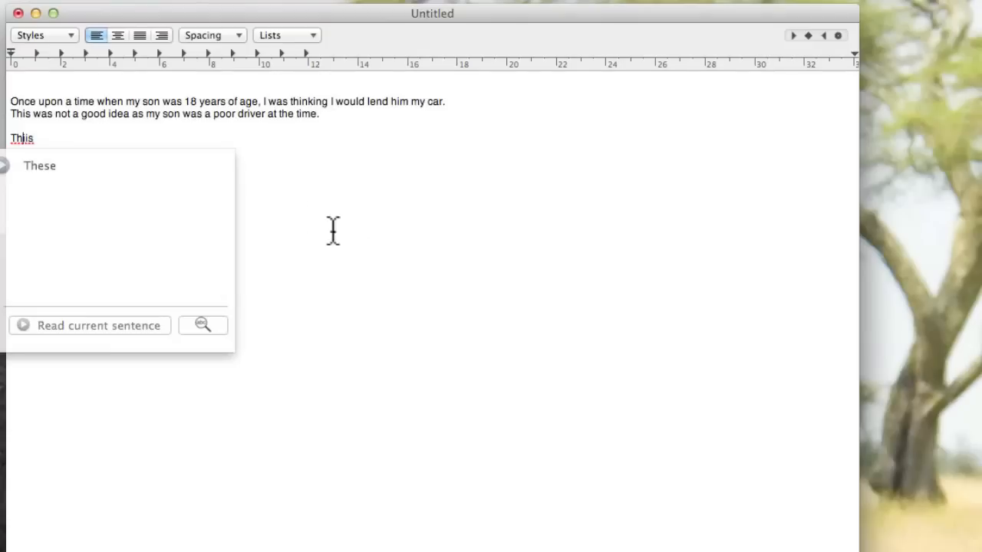
pyautogui.click(23, 138)
pyautogui.click(40, 165)
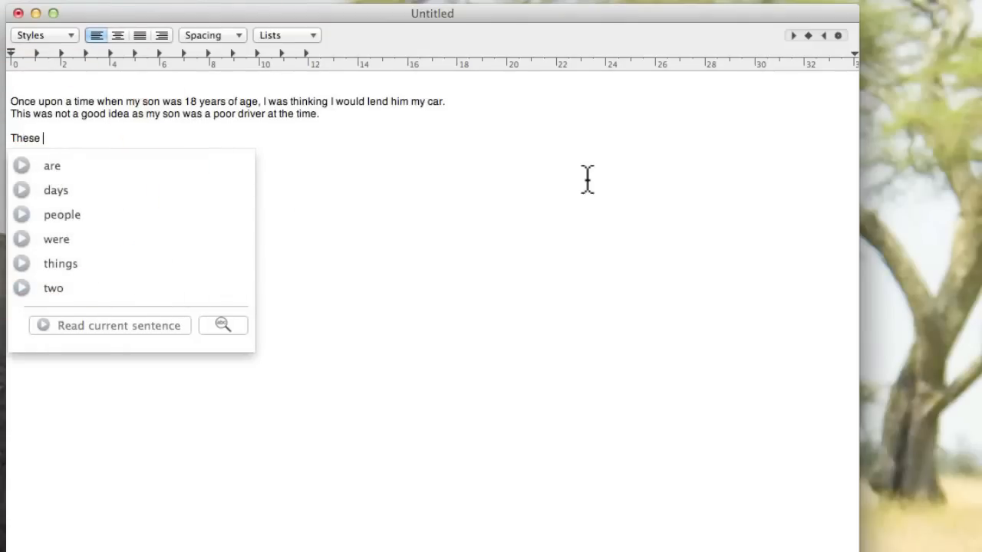
# Add the misspelled word "dayys" after "These" and run a spelling check on the document.
pyautogui.write('dayys')
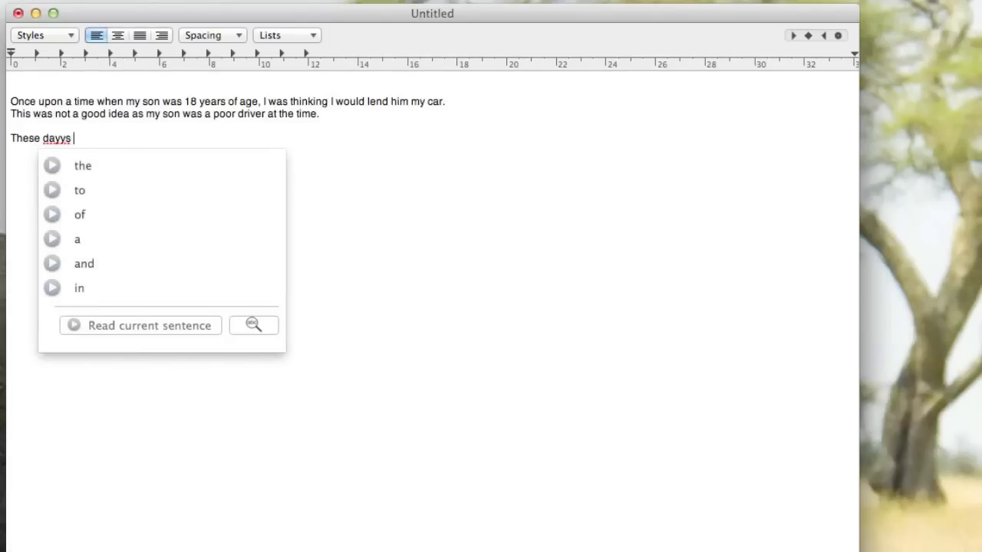
pyautogui.click(59, 138)
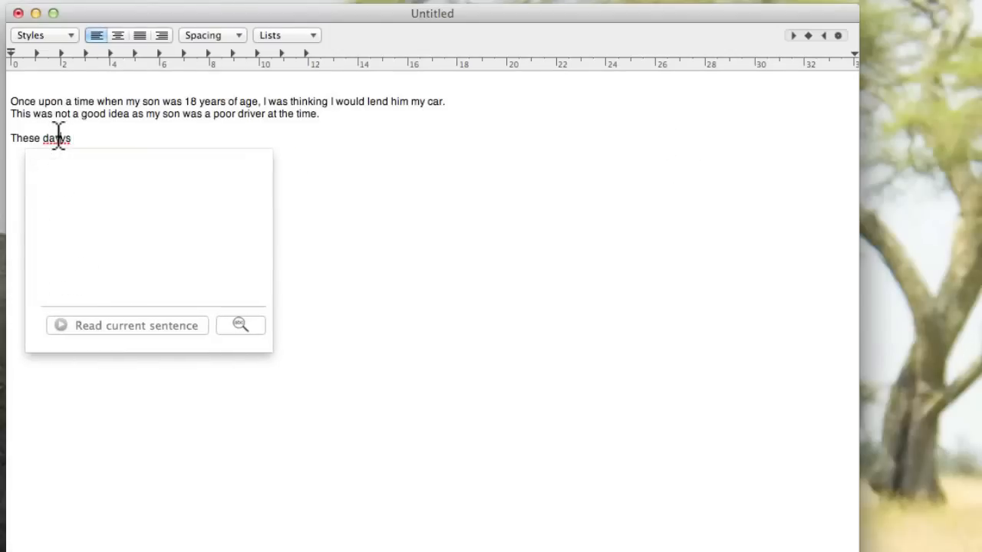
pyautogui.rightClick(59, 138)
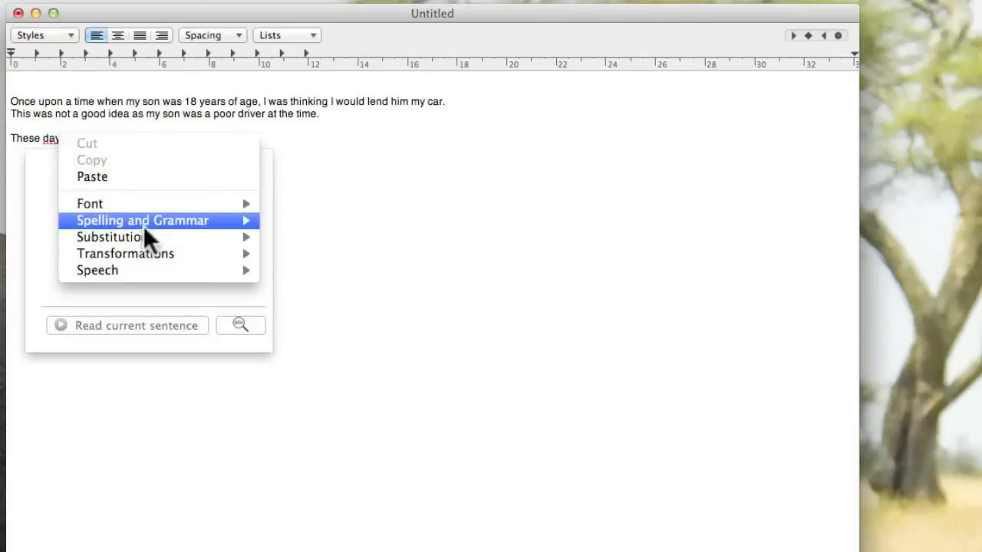
pyautogui.moveTo(192, 234)
pyautogui.moveTo(208, 216)
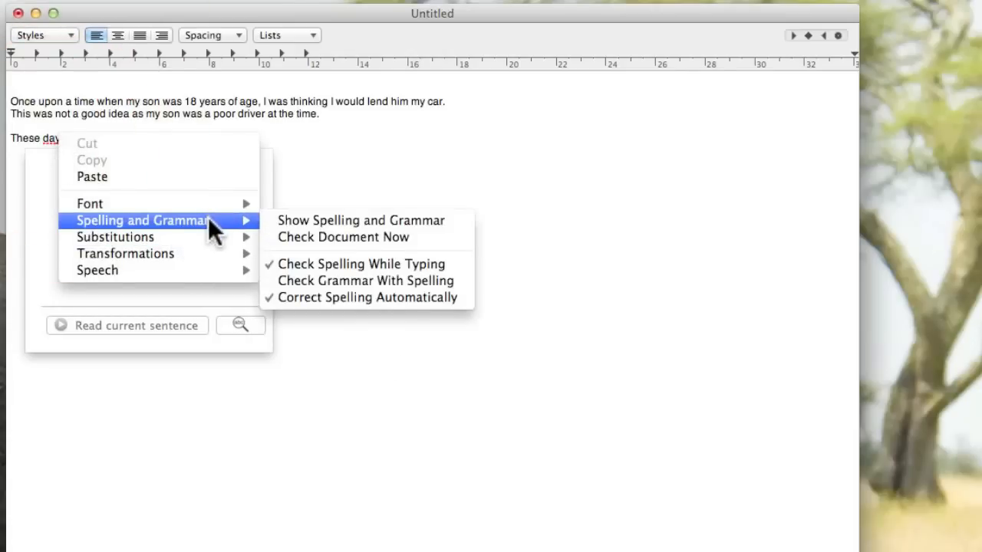
pyautogui.click(352, 234)
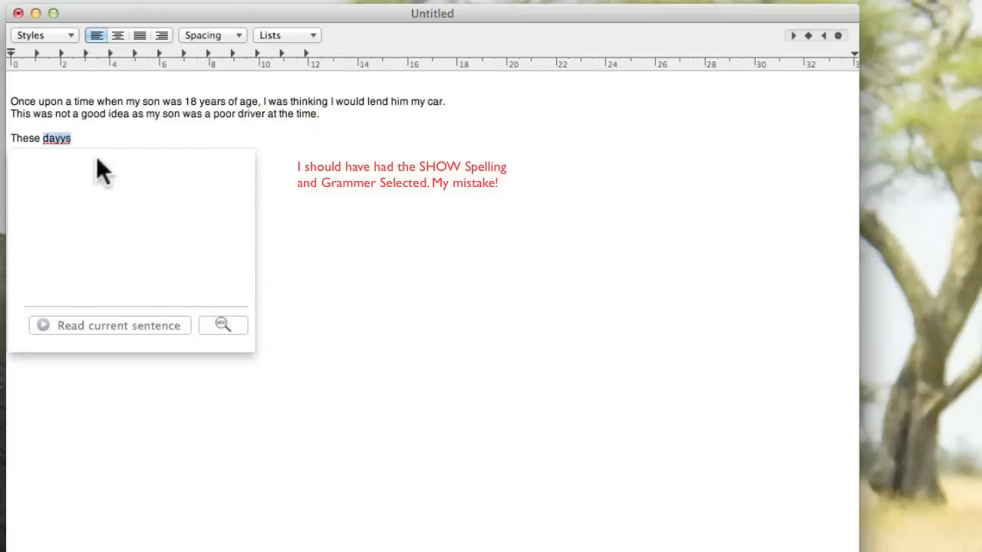
# Correct "dayys" to the suggested spelling "days" and return to the end of the text.
pyautogui.rightClick(59, 139)
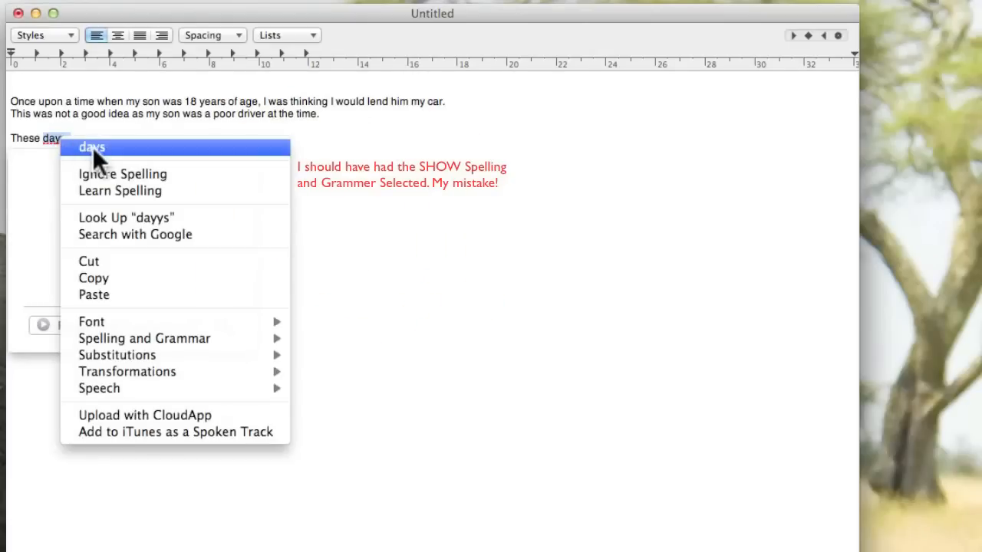
pyautogui.click(93, 147)
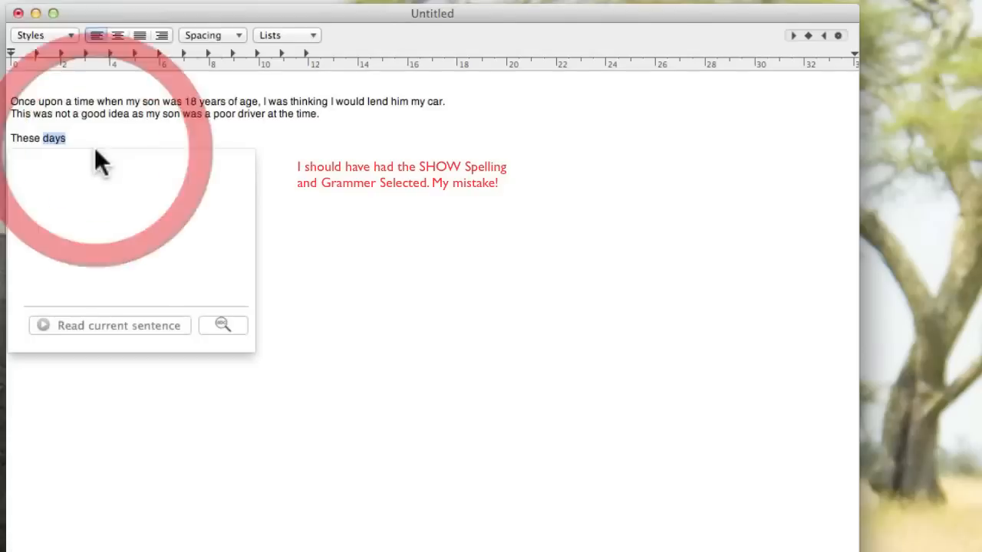
pyautogui.click(417, 310)
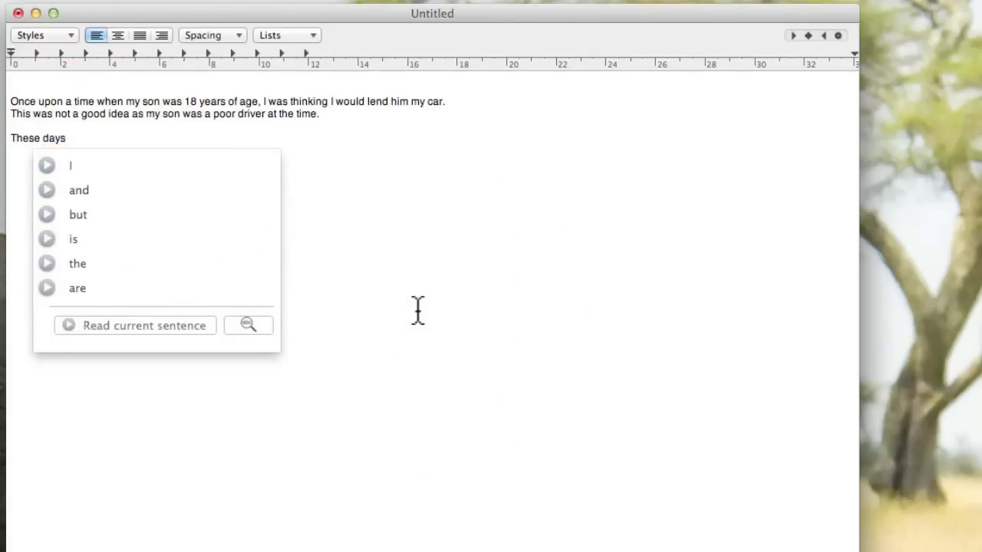
# Add the misspelled word "youu" and correct it to the suggested spelling "you".
pyautogui.write('youu')
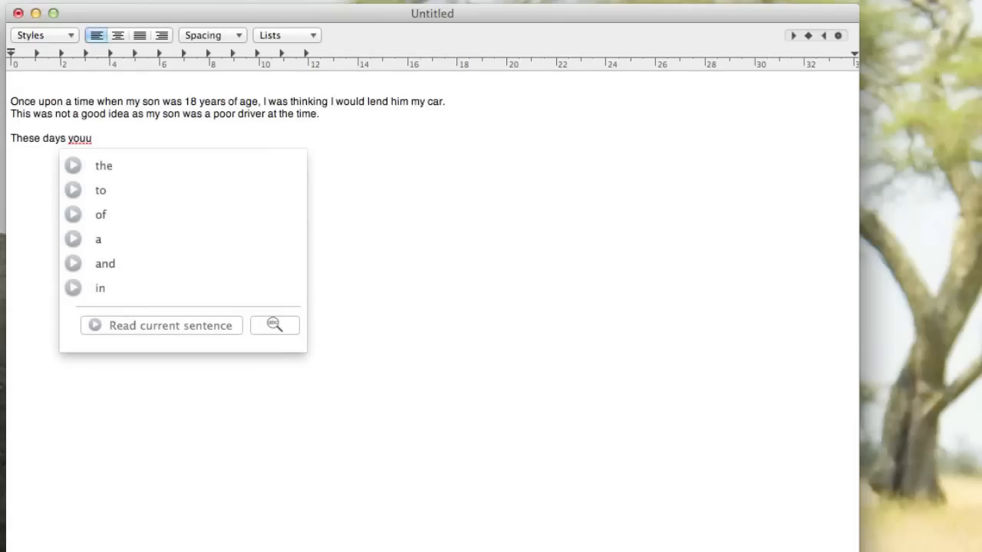
pyautogui.rightClick(80, 140)
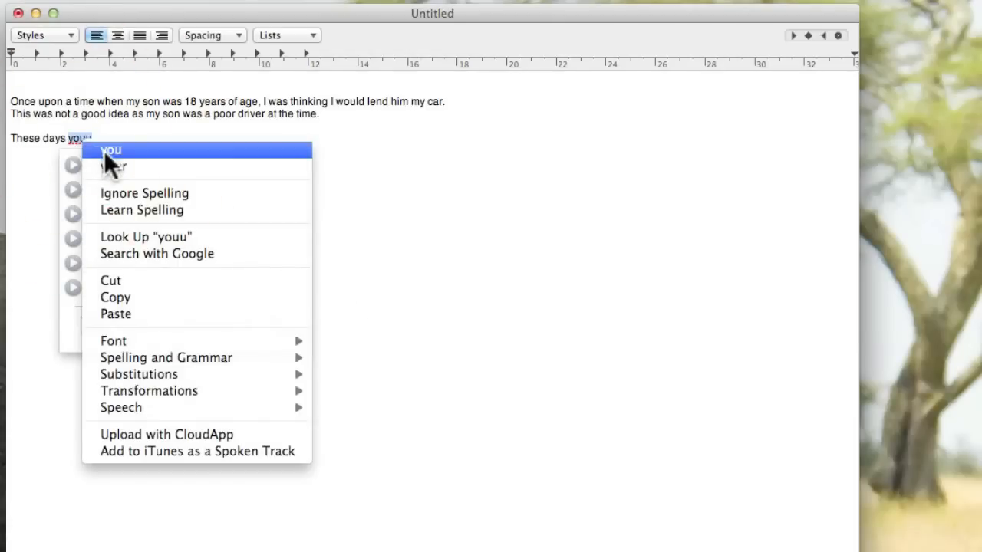
pyautogui.click(103, 151)
pyautogui.press('Right')
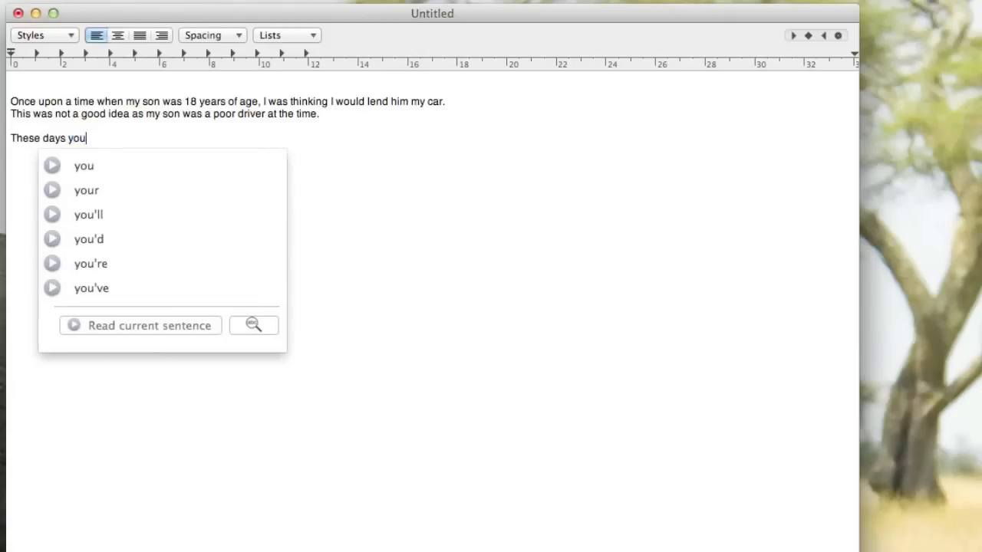
# Continue the sentence with "would not like to see this going on for at least nine times three".
pyautogui.write('wo')
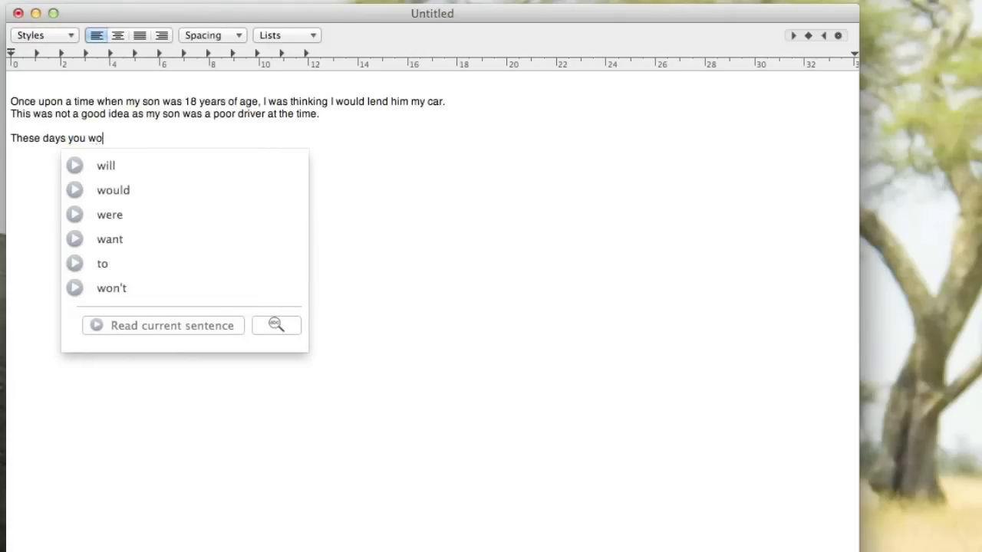
pyautogui.write('uld not like ')
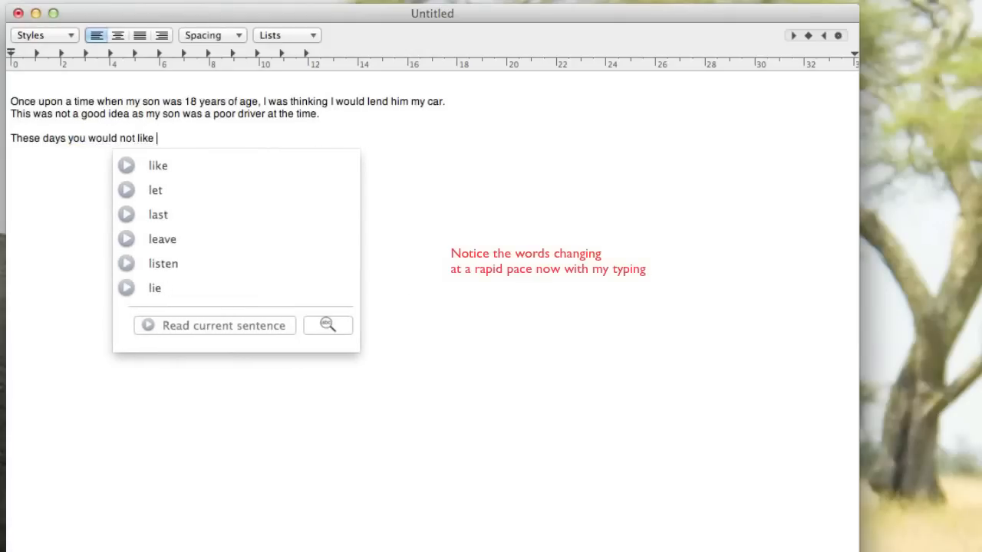
pyautogui.write('to see this going on')
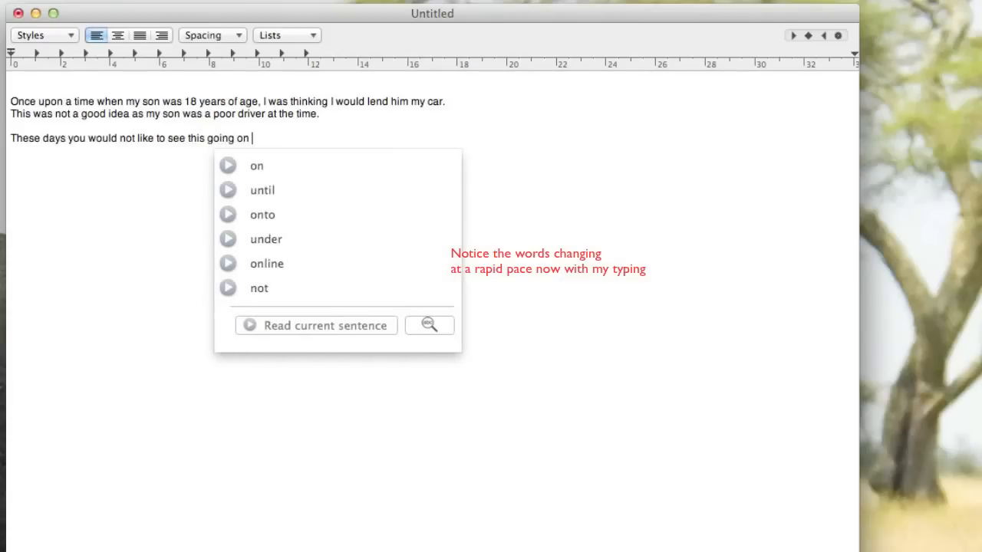
pyautogui.write(' for at least ')
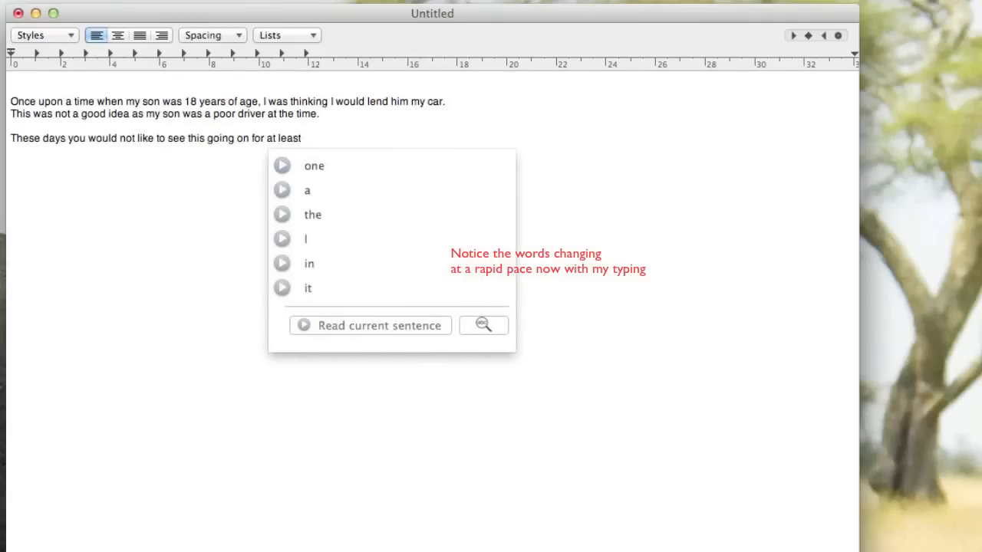
pyautogui.write('nine ')
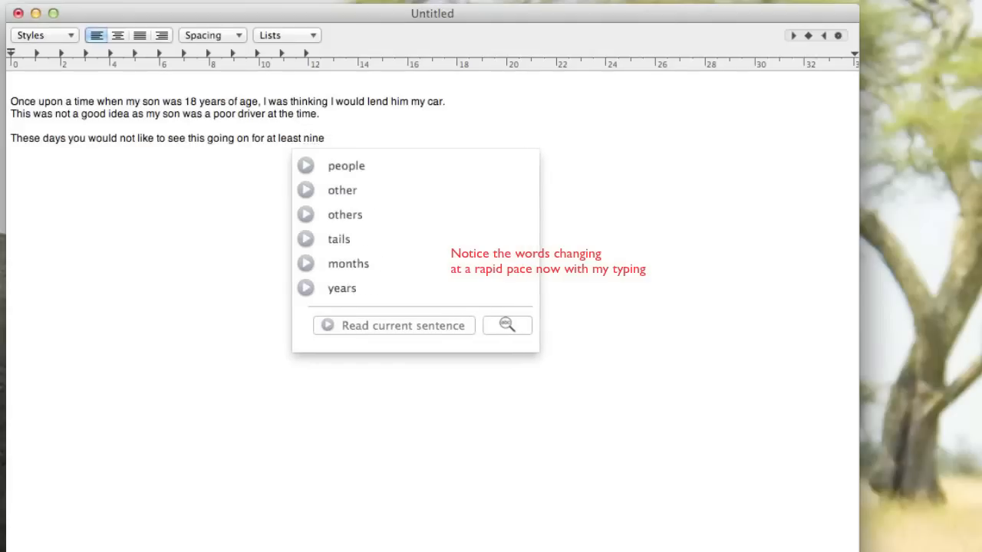
pyautogui.write('times threes')
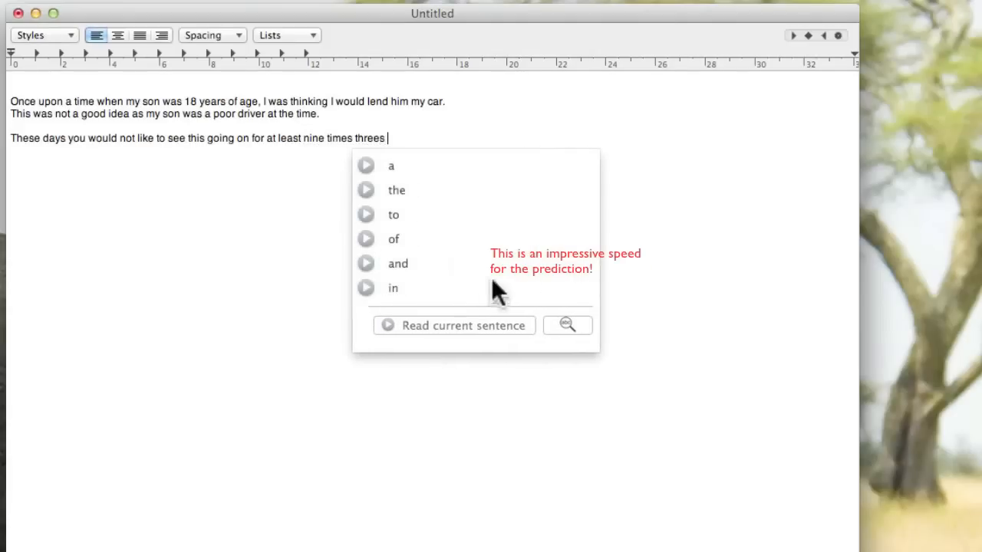
pyautogui.press('BackSpace')
pyautogui.press('BackSpace')
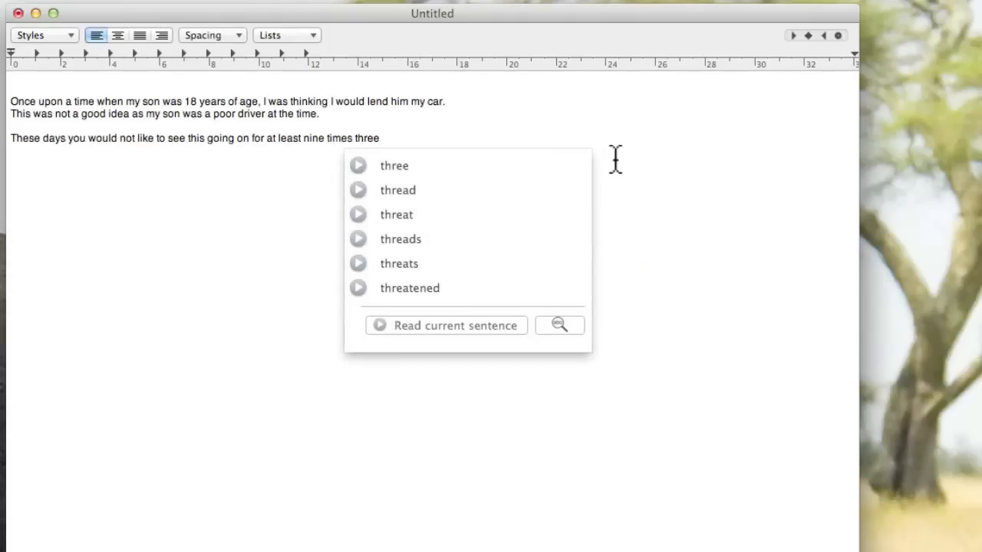
# End the sentence after "three" with a full stop and start a new paragraph below a blank line.
pyautogui.write('.')
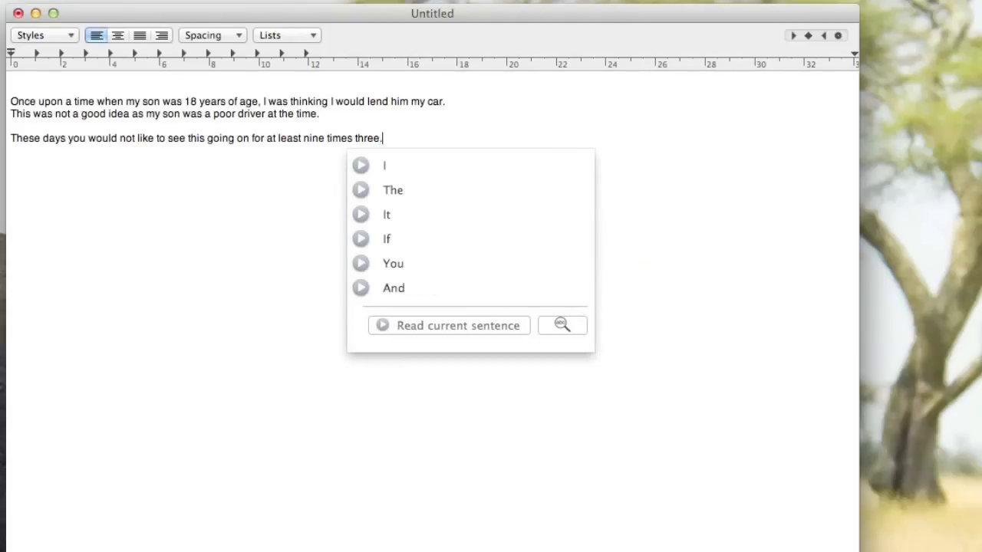
pyautogui.press('Return')
pyautogui.press('Return')
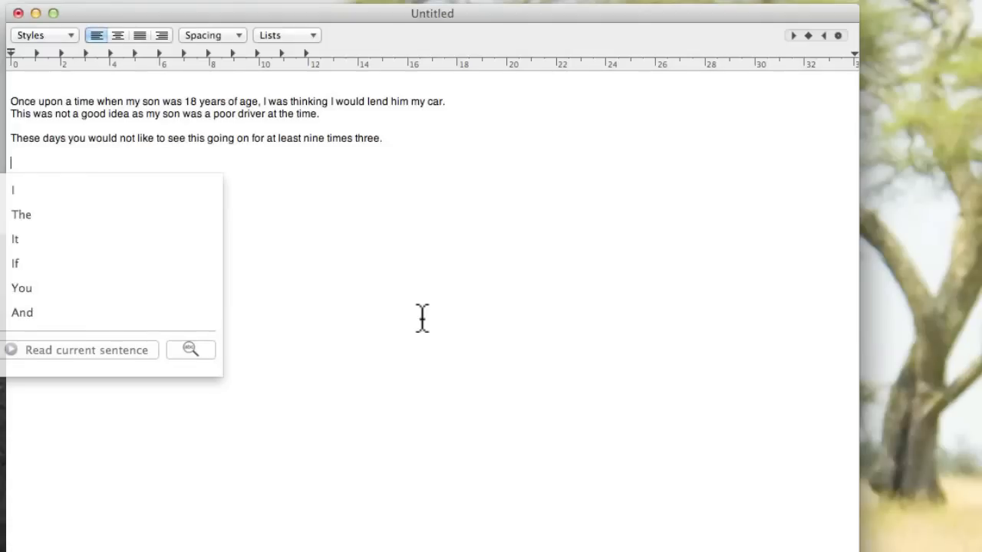
# Begin the new paragraph with "One of those days the city of Perth", taking "the" from the word predictions.
pyautogui.write('one')
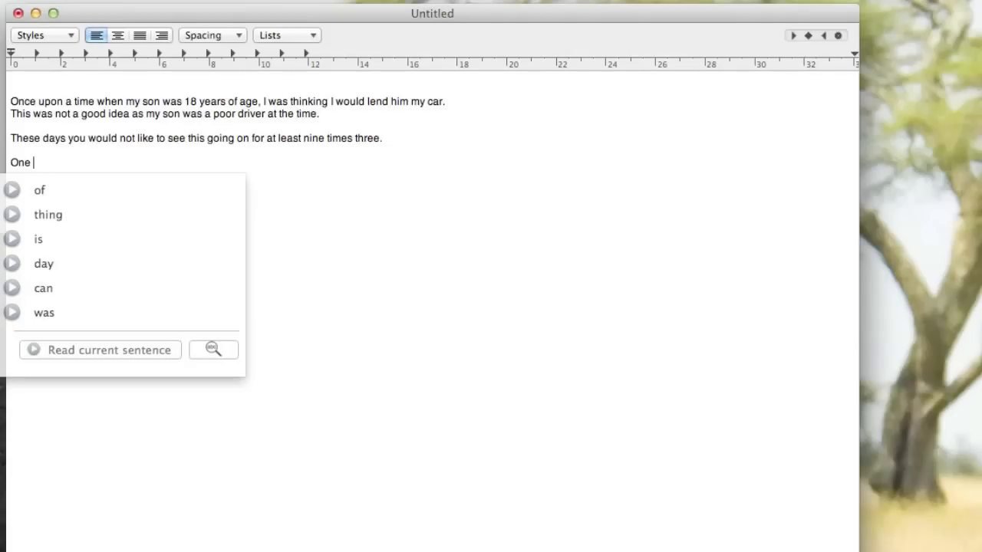
pyautogui.write('of those days')
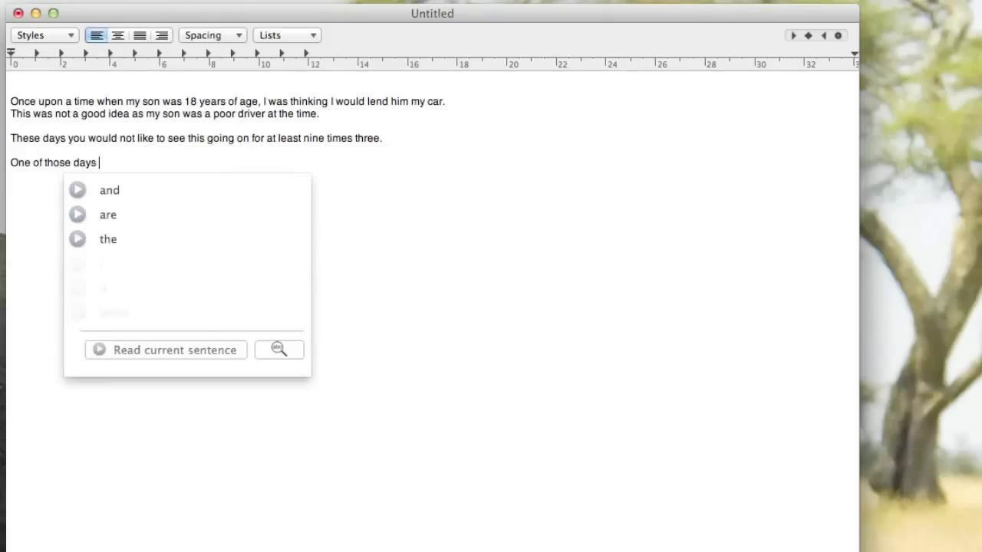
pyautogui.click(104, 239)
pyautogui.write('city ')
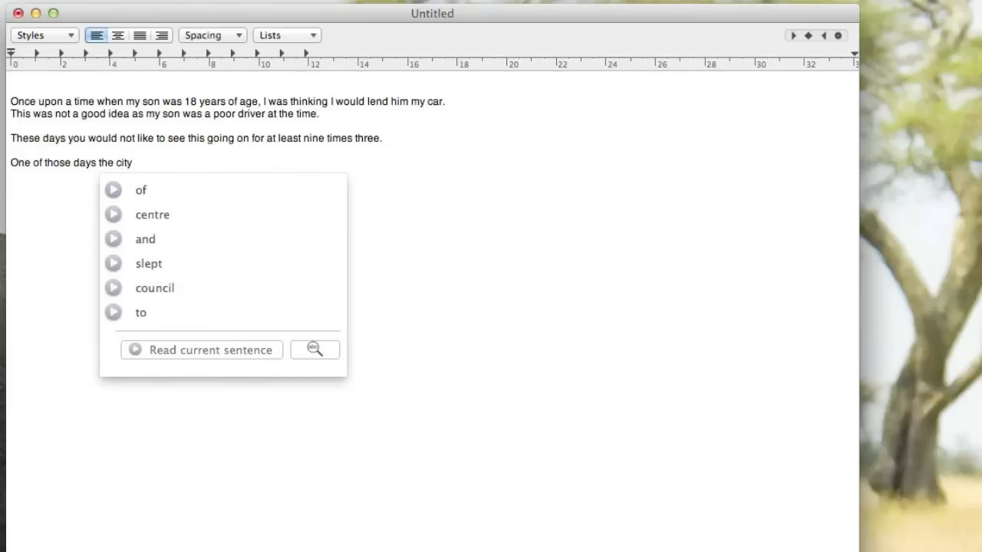
pyautogui.write('of P')
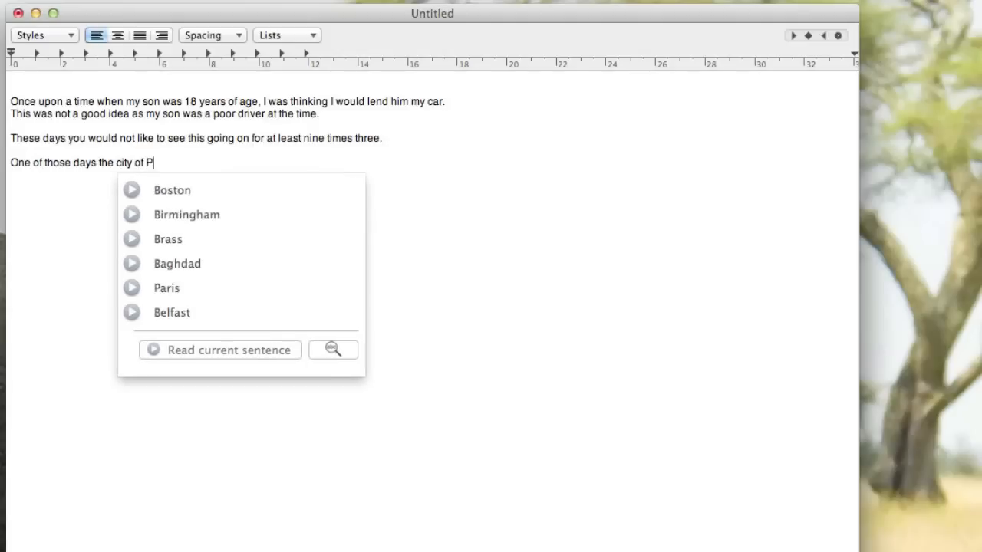
pyautogui.write('erth')
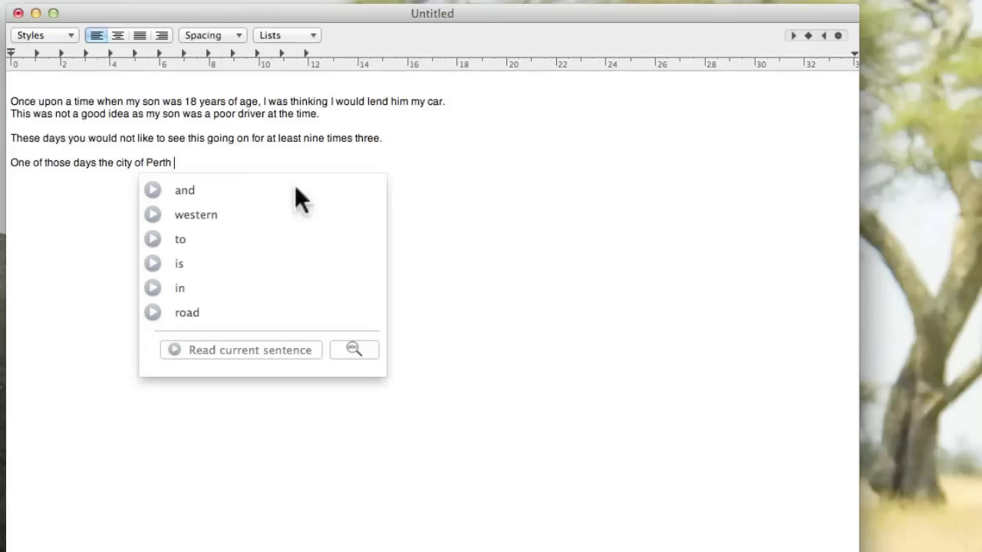
# Complete the sentence with the predicted words "western" and "Australia" and a full stop, and start another paragraph below a blank line.
pyautogui.click(202, 216)
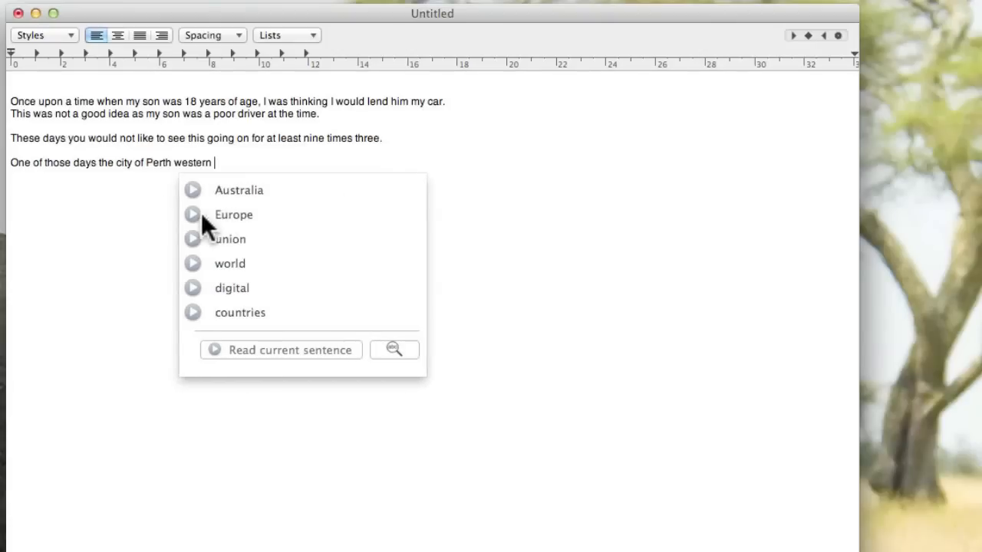
pyautogui.click(244, 190)
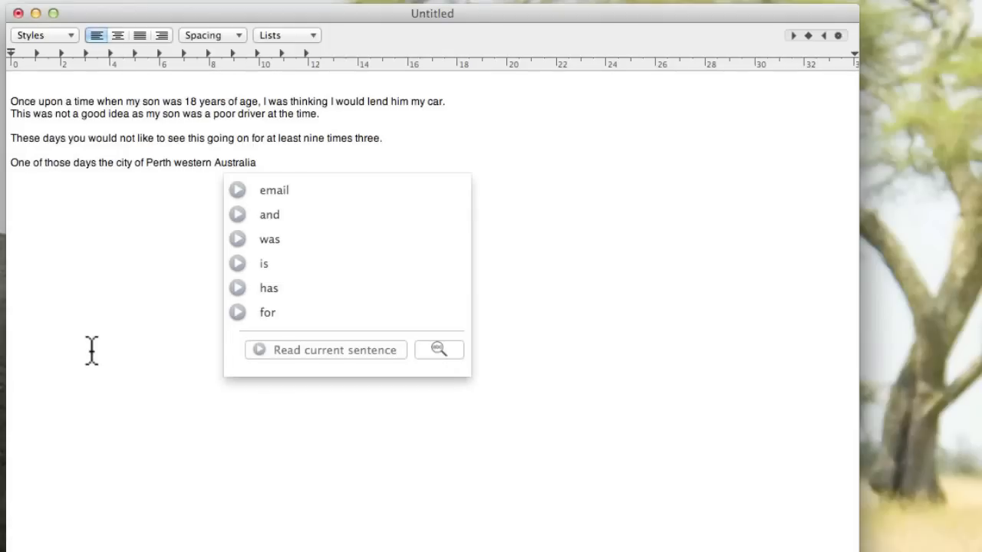
pyautogui.write('.')
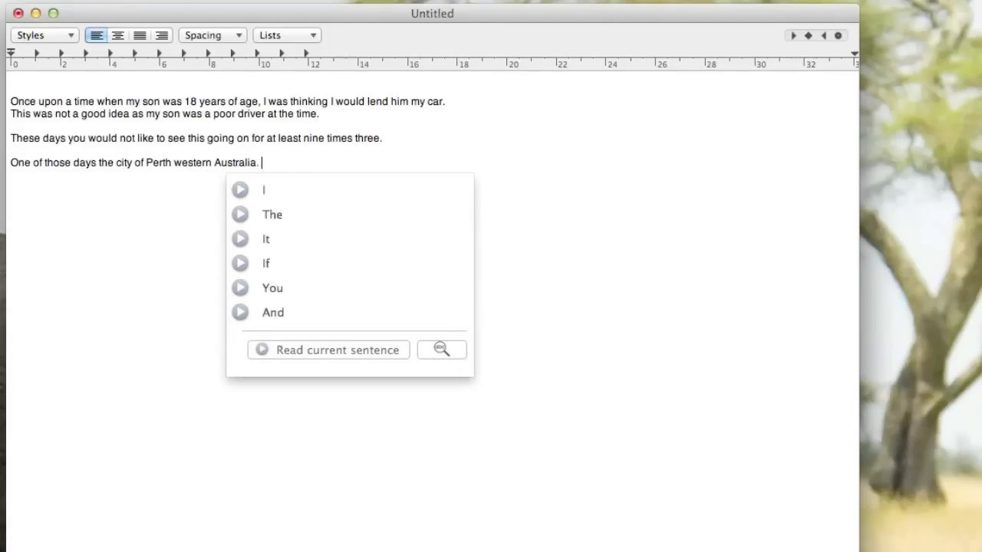
pyautogui.press('Return')
pyautogui.press('Return')
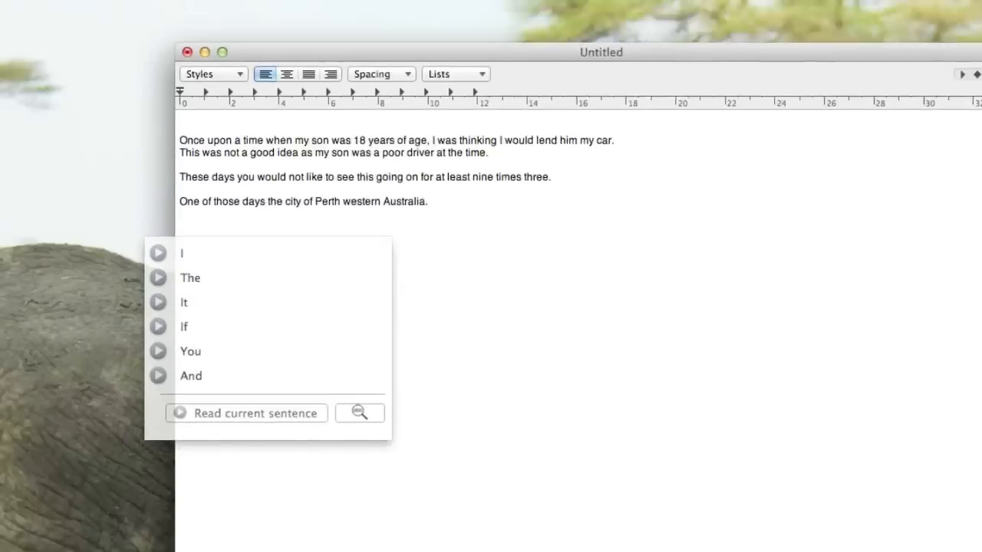
# Save the document as test.rtf in the Documents folder and close its window.
pyautogui.click(114, 11)
pyautogui.click(140, 108)
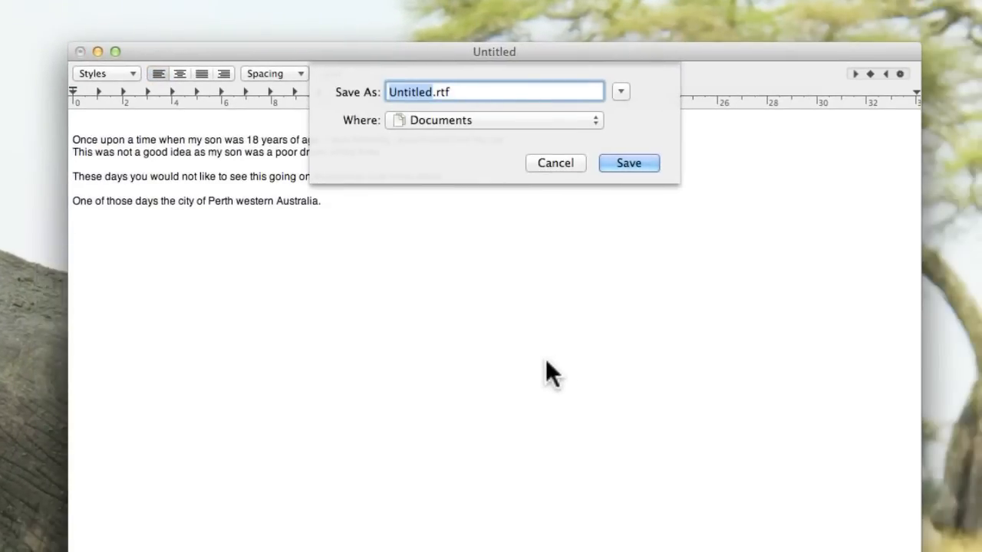
pyautogui.press('BackSpace')
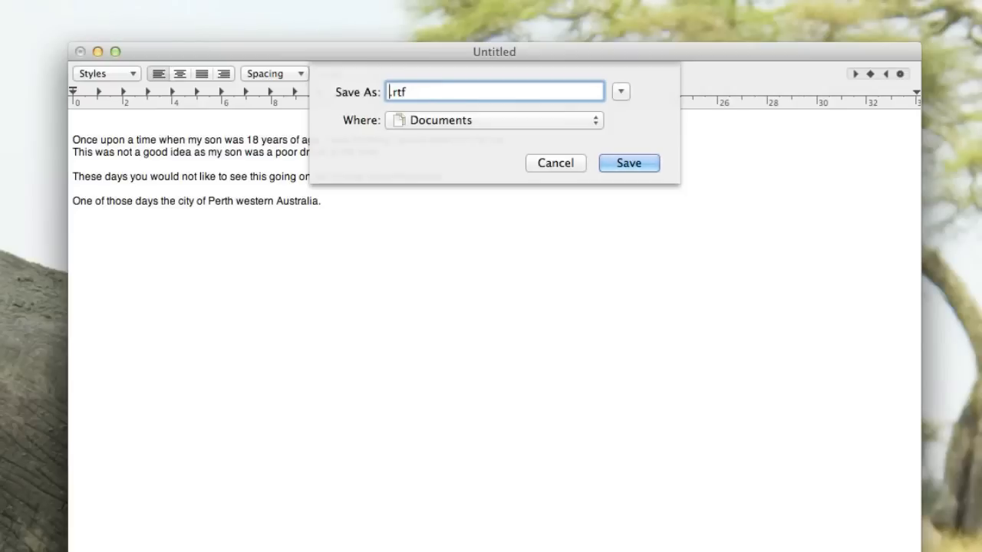
pyautogui.write('test')
pyautogui.click(634, 160)
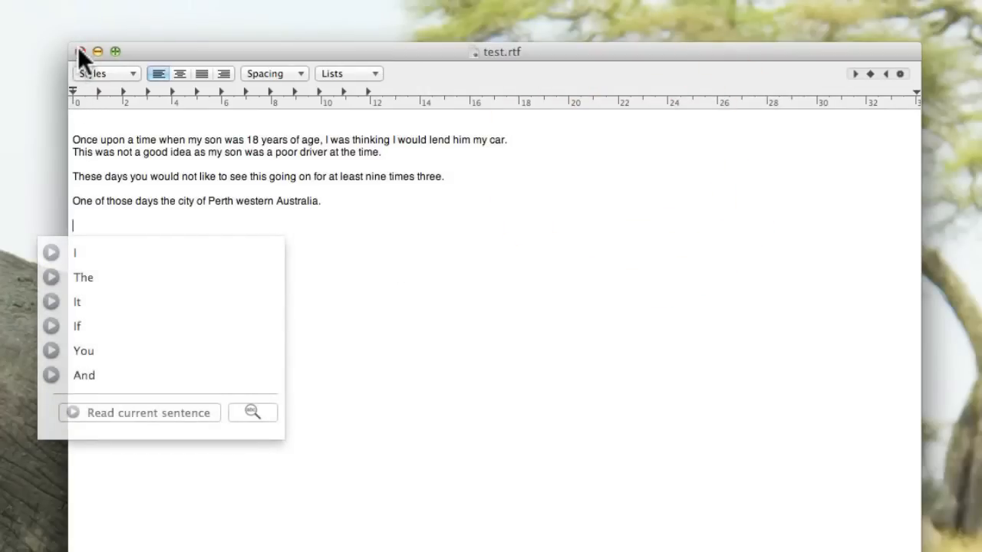
pyautogui.click(80, 51)
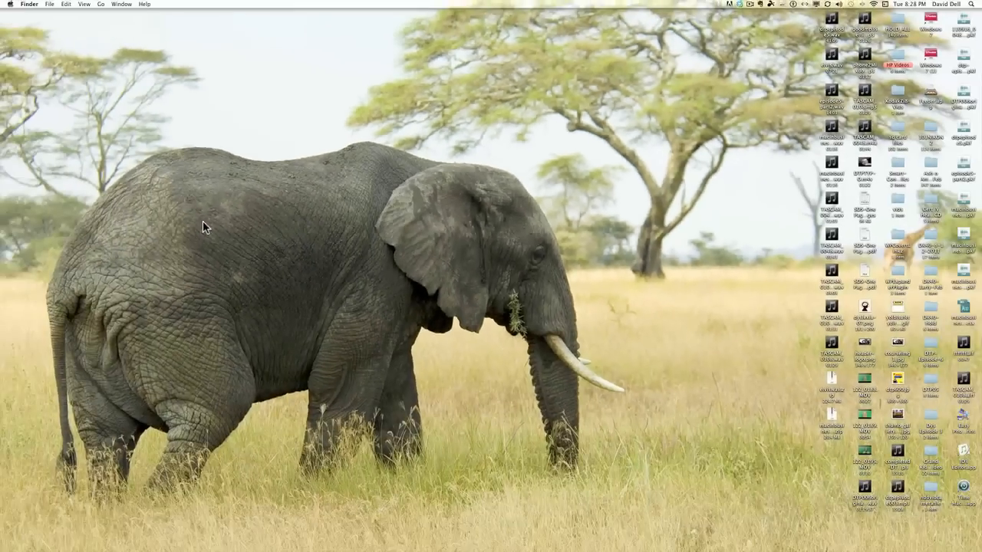